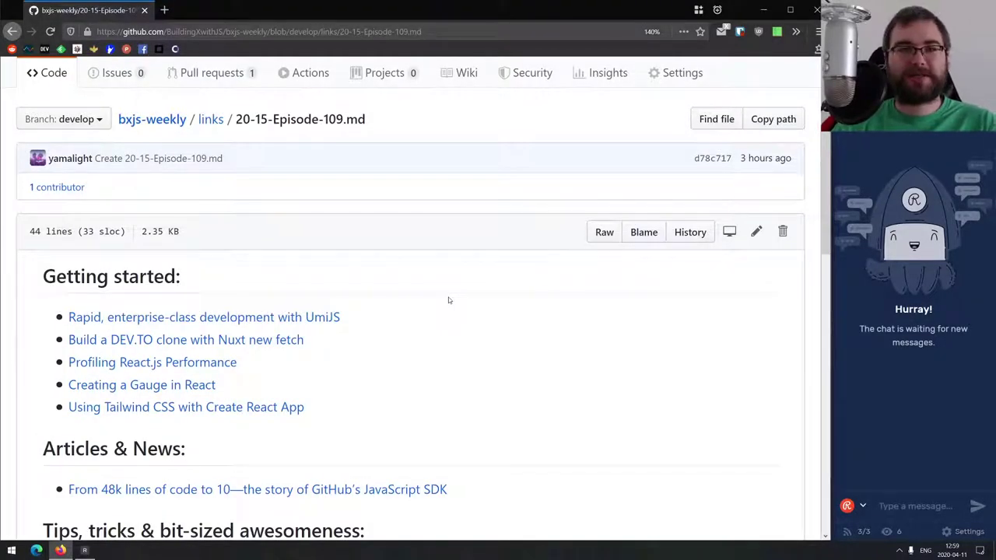
# Step: Open the UmiJS, DEV.TO clone, React profiling, Gauge and Tailwind CSS articles in background tabs
pyautogui.scroll(-3, 447, 299)
pyautogui.scroll(-2, 439, 297)
pyautogui.scroll(-2, 436, 296)
pyautogui.scroll(-1, 437, 296)
pyautogui.scroll(-1, 434, 288)
pyautogui.scroll(2, 432, 281)
pyautogui.scroll(5, 437, 296)
pyautogui.scroll(2, 436, 304)
pyautogui.scroll(-1, 439, 312)
pyautogui.scroll(-1, 440, 317)
pyautogui.scroll(-1, 440, 317)
pyautogui.scroll(2, 366, 280)
pyautogui.middleClick(278, 266)
pyautogui.middleClick(257, 294)
pyautogui.middleClick(218, 311)
pyautogui.middleClick(191, 334)
pyautogui.middleClick(187, 358)
# Step: Switch to the UmiJS article tab and read down through it
pyautogui.click(183, 10)
pyautogui.scroll(-3, 266, 276)
pyautogui.scroll(-3, 267, 278)
pyautogui.scroll(4, 266, 277)
pyautogui.scroll(-2, 267, 276)
pyautogui.scroll(-2, 267, 274)
pyautogui.scroll(-2, 266, 271)
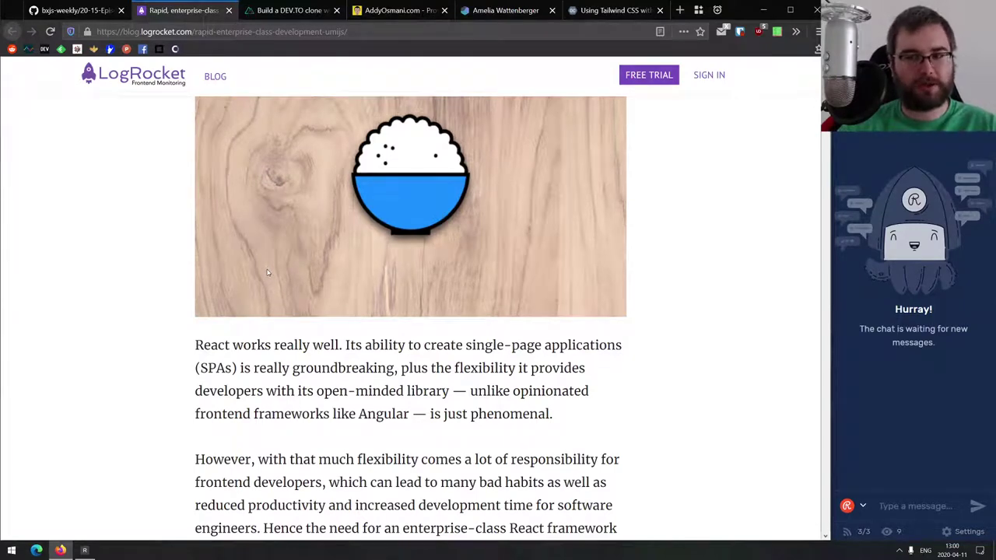
pyautogui.scroll(-2, 248, 268)
pyautogui.scroll(-3, 245, 276)
pyautogui.scroll(-3, 240, 288)
pyautogui.scroll(-3, 232, 305)
pyautogui.scroll(-3, 232, 306)
pyautogui.scroll(-4, 231, 319)
pyautogui.scroll(-4, 234, 325)
pyautogui.scroll(-4, 235, 327)
pyautogui.scroll(-2, 238, 329)
pyautogui.scroll(-2, 239, 330)
pyautogui.scroll(-2, 237, 323)
pyautogui.scroll(-3, 237, 323)
pyautogui.scroll(-2, 237, 323)
pyautogui.scroll(-2, 241, 315)
pyautogui.scroll(-2, 249, 317)
# Step: Highlight the IE 8, React 16.8 and Node 10.0.0 constraint lines in the UmiJS article
pyautogui.moveTo(224, 201); pyautogui.dragTo(441, 202)
pyautogui.click(360, 200)
pyautogui.moveTo(360, 200); pyautogui.dragTo(431, 202)
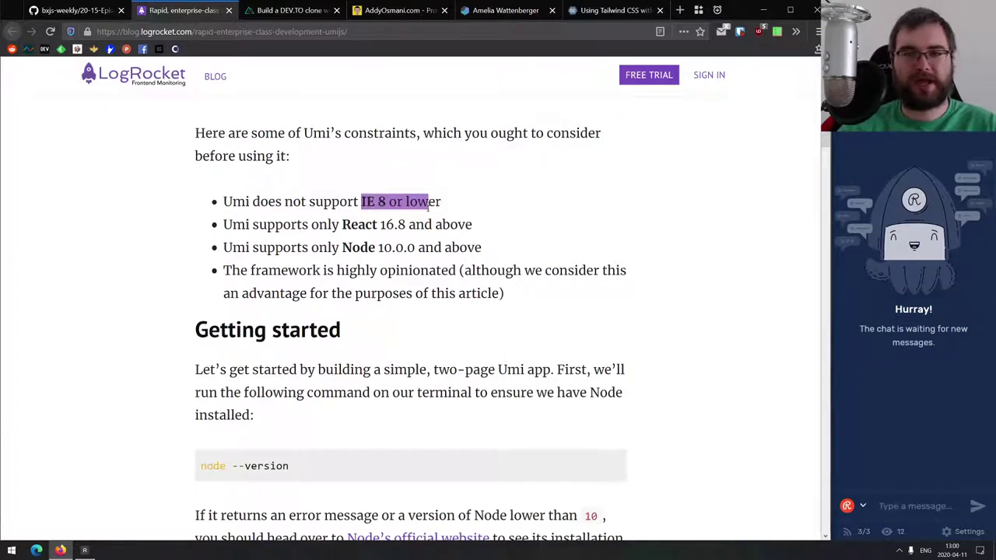
pyautogui.click(431, 203)
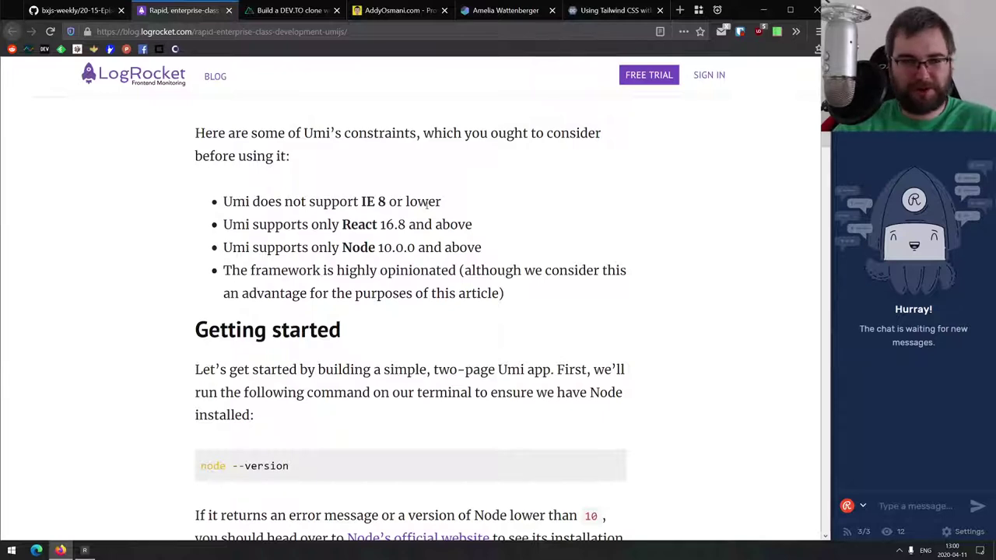
pyautogui.moveTo(340, 241); pyautogui.dragTo(430, 224)
pyautogui.moveTo(343, 247); pyautogui.dragTo(442, 248)
pyautogui.click(410, 246)
# Step: Read the rest of the UmiJS article, then close its tab
pyautogui.scroll(-3, 410, 246)
pyautogui.scroll(2, 412, 257)
pyautogui.scroll(-2, 378, 258)
pyautogui.scroll(-2, 378, 258)
pyautogui.scroll(-1, 378, 258)
pyautogui.scroll(-1, 378, 252)
pyautogui.scroll(-4, 378, 253)
pyautogui.scroll(-2, 374, 280)
pyautogui.scroll(-5, 364, 340)
pyautogui.scroll(-1, 363, 340)
pyautogui.scroll(-3, 363, 335)
pyautogui.scroll(-5, 366, 327)
pyautogui.scroll(-3, 366, 323)
pyautogui.scroll(-2, 368, 330)
pyautogui.scroll(-2, 368, 328)
pyautogui.scroll(-2, 369, 326)
pyautogui.scroll(-2, 368, 326)
pyautogui.scroll(-1, 367, 326)
pyautogui.scroll(-4, 367, 326)
pyautogui.scroll(-3, 366, 327)
pyautogui.scroll(-1, 327, 334)
pyautogui.scroll(-4, 195, 334)
pyautogui.scroll(-4, 146, 327)
pyautogui.scroll(-4, 150, 319)
pyautogui.scroll(-2, 154, 313)
pyautogui.scroll(-1, 156, 308)
pyautogui.scroll(-3, 158, 309)
pyautogui.scroll(-5, 158, 308)
pyautogui.scroll(-4, 162, 305)
pyautogui.scroll(-2, 161, 304)
pyautogui.scroll(-3, 163, 304)
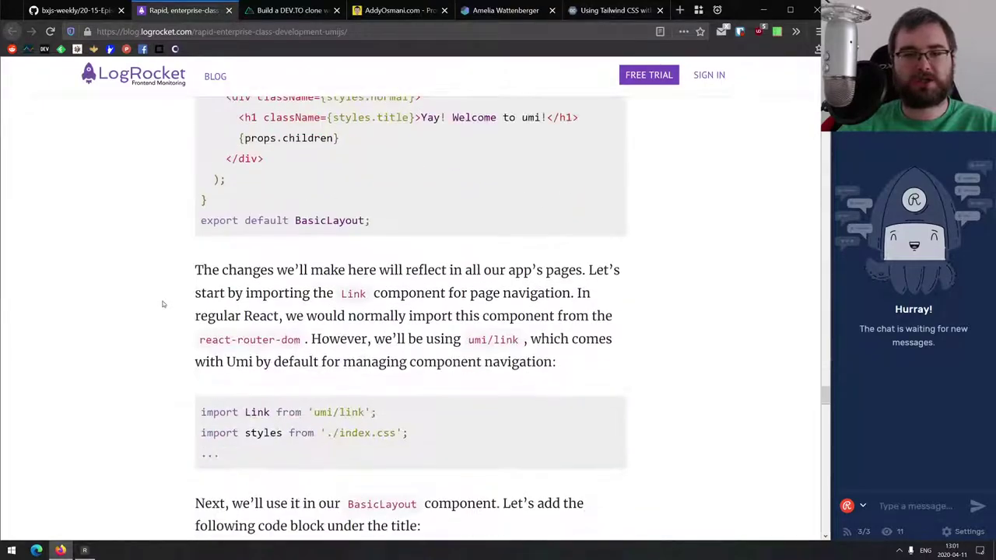
pyautogui.scroll(-5, 162, 302)
pyautogui.scroll(-5, 163, 304)
pyautogui.moveTo(825, 438)
pyautogui.mouseDown()
pyautogui.moveTo(826, 492)
pyautogui.moveTo(779, 82)
pyautogui.mouseUp()
pyautogui.hotkey('ctrl', 'w')
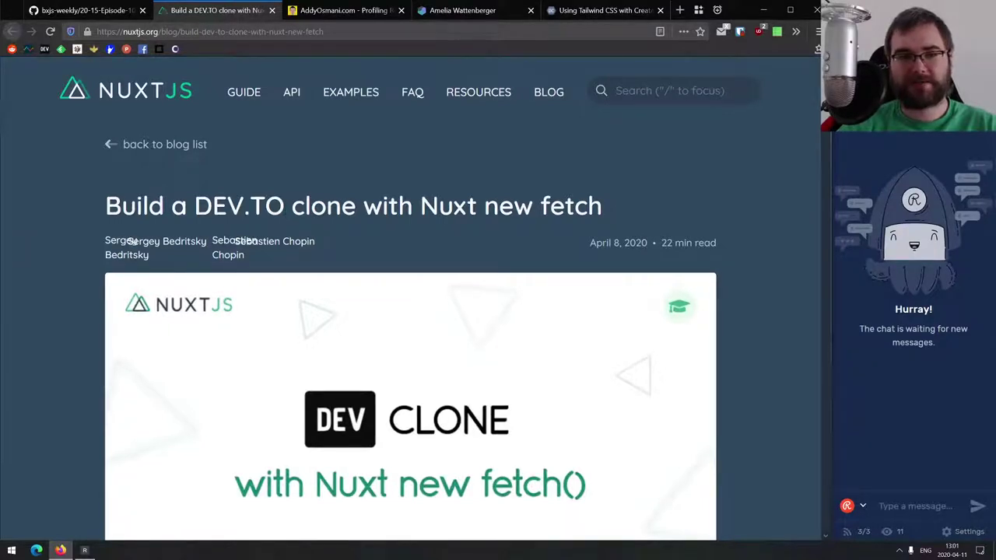
# Step: Scroll down through the Nuxt DEV.TO clone article
pyautogui.scroll(-3, 354, 213)
pyautogui.scroll(-2, 354, 213)
pyautogui.scroll(-2, 354, 212)
pyautogui.scroll(-2, 354, 212)
pyautogui.scroll(-3, 354, 212)
pyautogui.scroll(-2, 355, 213)
pyautogui.scroll(1, 354, 213)
pyautogui.scroll(1, 354, 213)
pyautogui.scroll(-2, 385, 238)
pyautogui.scroll(2, 385, 227)
pyautogui.scroll(-2, 209, 240)
pyautogui.scroll(-1, 214, 237)
pyautogui.scroll(-2, 214, 237)
pyautogui.scroll(-4, 213, 237)
pyautogui.scroll(-6, 212, 239)
pyautogui.scroll(-8, 211, 239)
pyautogui.scroll(-4, 211, 239)
pyautogui.scroll(-10, 212, 239)
pyautogui.scroll(-5, 212, 239)
pyautogui.scroll(-10, 411, 330)
pyautogui.scroll(-6, 411, 330)
pyautogui.scroll(-3, 411, 330)
pyautogui.scroll(-2, 411, 330)
pyautogui.scroll(-1, 411, 330)
pyautogui.scroll(-3, 210, 237)
pyautogui.scroll(-4, 210, 237)
pyautogui.scroll(-6, 210, 236)
pyautogui.scroll(-7, 210, 237)
pyautogui.scroll(-1, 210, 236)
pyautogui.scroll(-3, 211, 235)
pyautogui.scroll(-3, 213, 234)
pyautogui.scroll(-3, 212, 234)
pyautogui.scroll(-2, 212, 233)
pyautogui.scroll(-3, 410, 327)
pyautogui.scroll(-2, 410, 327)
pyautogui.scroll(-5, 410, 327)
pyautogui.scroll(-3, 411, 327)
pyautogui.scroll(-4, 422, 277)
pyautogui.scroll(-5, 422, 277)
pyautogui.scroll(-4, 422, 277)
pyautogui.scroll(-4, 421, 277)
pyautogui.scroll(-2, 422, 277)
pyautogui.scroll(-5, 422, 277)
pyautogui.scroll(-5, 421, 275)
pyautogui.scroll(-4, 420, 272)
pyautogui.scroll(-1, 421, 272)
pyautogui.scroll(-6, 420, 272)
# Step: Finish the Nuxt article, return to its top, and close its tab
pyautogui.scroll(2, 309, 244)
pyautogui.scroll(1, 309, 243)
pyautogui.scroll(-1, 306, 244)
pyautogui.scroll(-1, 306, 245)
pyautogui.scroll(-5, 305, 249)
pyautogui.scroll(-5, 811, 480)
pyautogui.scroll(-4, 813, 451)
pyautogui.press('Home')
pyautogui.hotkey('ctrl', 'w')
# Step: Zoom the Profiling React.js Performance article to 140% and read its opening section
pyautogui.hotkey('ctrl', '+')
pyautogui.scroll(-3, 221, 198)
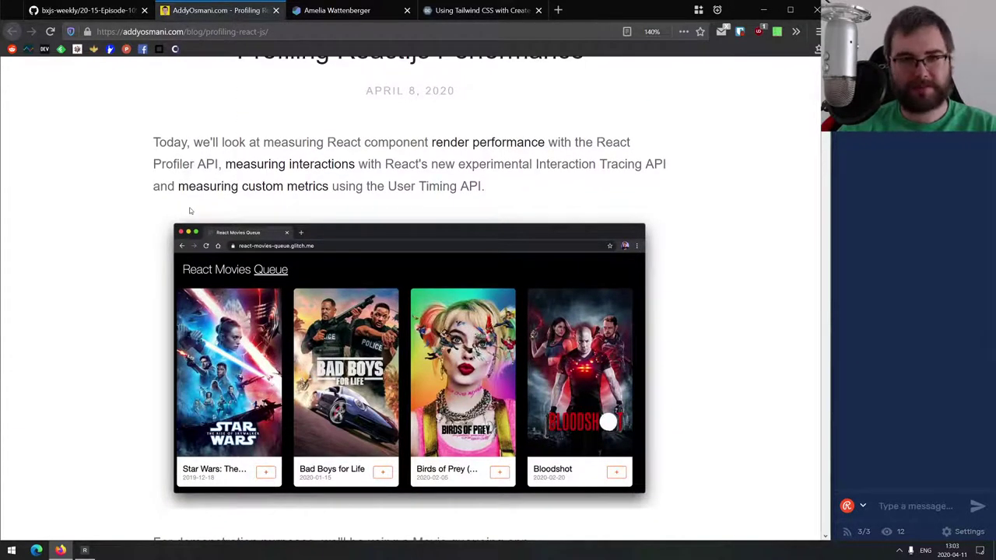
pyautogui.scroll(-3, 190, 210)
pyautogui.scroll(-3, 202, 223)
pyautogui.scroll(-2, 201, 224)
pyautogui.scroll(-2, 201, 223)
pyautogui.scroll(-1, 202, 223)
pyautogui.scroll(-1, 203, 224)
pyautogui.scroll(4, 208, 222)
pyautogui.scroll(1, 234, 187)
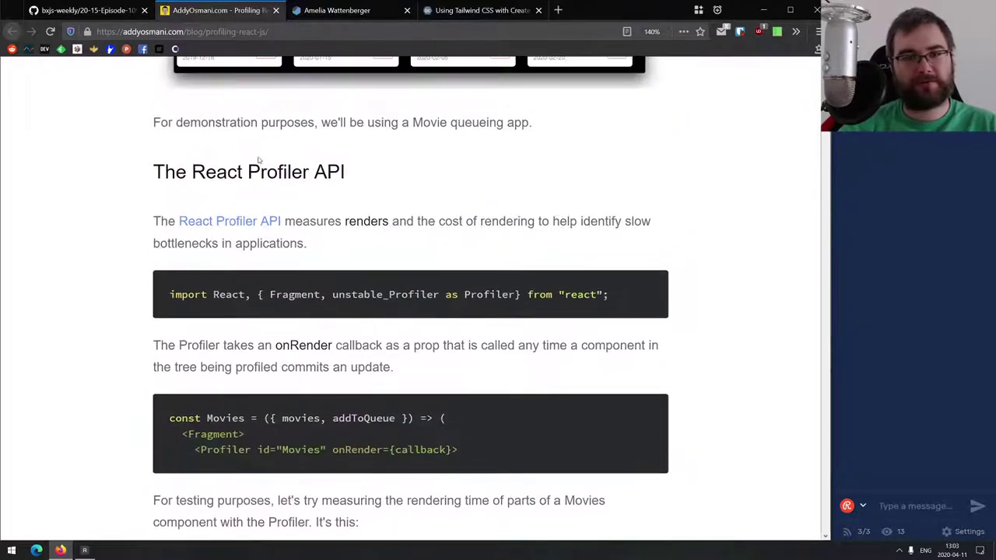
# Step: Read through the rest of Addy Osmani's profiling article
pyautogui.scroll(-5, 386, 267)
pyautogui.scroll(-5, 389, 268)
pyautogui.scroll(-6, 394, 271)
pyautogui.scroll(-6, 394, 270)
pyautogui.scroll(-6, 395, 270)
pyautogui.scroll(-5, 396, 270)
pyautogui.scroll(-6, 400, 271)
pyautogui.scroll(-6, 400, 272)
pyautogui.scroll(-6, 402, 271)
pyautogui.scroll(-6, 403, 270)
pyautogui.scroll(-3, 404, 269)
pyautogui.scroll(-6, 404, 269)
pyautogui.scroll(-4, 405, 270)
pyautogui.scroll(-6, 405, 269)
pyautogui.scroll(-4, 406, 269)
pyautogui.scroll(-4, 406, 269)
pyautogui.scroll(-3, 406, 270)
pyautogui.scroll(-6, 406, 271)
pyautogui.scroll(-5, 407, 273)
pyautogui.scroll(-5, 406, 274)
pyautogui.scroll(-4, 404, 278)
pyautogui.scroll(-2, 405, 279)
pyautogui.scroll(2, 405, 280)
pyautogui.scroll(4, 409, 289)
pyautogui.moveTo(826, 444); pyautogui.dragTo(807, 337)
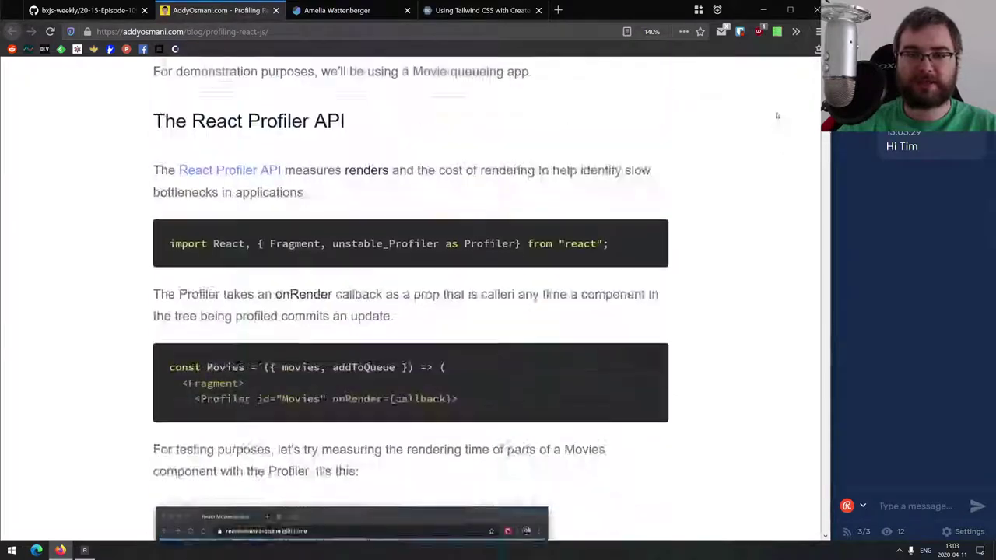
pyautogui.moveTo(807, 336); pyautogui.dragTo(703, 184)
pyautogui.scroll(3, 625, 262)
pyautogui.scroll(2, 625, 262)
# Step: Close the profiling article and skim the Creating a Gauge in React article
pyautogui.hotkey('ctrl', 'w')
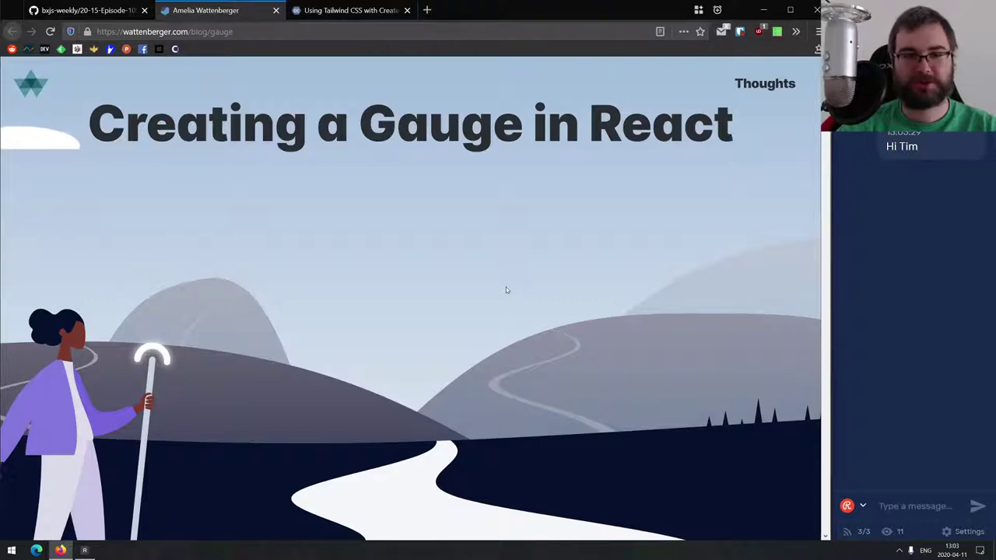
pyautogui.scroll(-1, 488, 320)
pyautogui.scroll(-3, 488, 320)
pyautogui.scroll(-3, 488, 321)
pyautogui.scroll(-3, 488, 320)
pyautogui.scroll(-1, 489, 321)
pyautogui.scroll(-2, 579, 233)
pyautogui.scroll(-2, 584, 257)
pyautogui.scroll(-2, 583, 272)
pyautogui.scroll(-1, 484, 248)
pyautogui.scroll(-1, 484, 247)
pyautogui.scroll(-1, 518, 262)
pyautogui.scroll(-1, 518, 261)
pyautogui.scroll(-1, 482, 256)
pyautogui.scroll(-2, 420, 245)
pyautogui.scroll(-1, 363, 244)
pyautogui.scroll(-1, 335, 234)
pyautogui.scroll(-1, 303, 218)
pyautogui.scroll(-1, 316, 215)
# Step: Allow scripts in uMatrix, reload, and set the demo gauge's VALUE slider to 82
pyautogui.click(776, 31)
pyautogui.click(708, 67)
pyautogui.scroll(-5, 327, 177)
pyautogui.scroll(-4, 327, 177)
pyautogui.scroll(-3, 327, 177)
pyautogui.scroll(-4, 330, 178)
pyautogui.scroll(-3, 330, 178)
pyautogui.scroll(-3, 330, 178)
pyautogui.scroll(-3, 331, 183)
pyautogui.scroll(-3, 332, 188)
pyautogui.scroll(-3, 332, 187)
pyautogui.scroll(-4, 332, 185)
pyautogui.scroll(-3, 333, 182)
pyautogui.scroll(-2, 333, 178)
pyautogui.scroll(-4, 333, 179)
pyautogui.scroll(-3, 335, 177)
pyautogui.scroll(-3, 334, 177)
pyautogui.scroll(-3, 336, 178)
pyautogui.scroll(-5, 336, 178)
pyautogui.scroll(-1, 338, 178)
pyautogui.scroll(2, 338, 187)
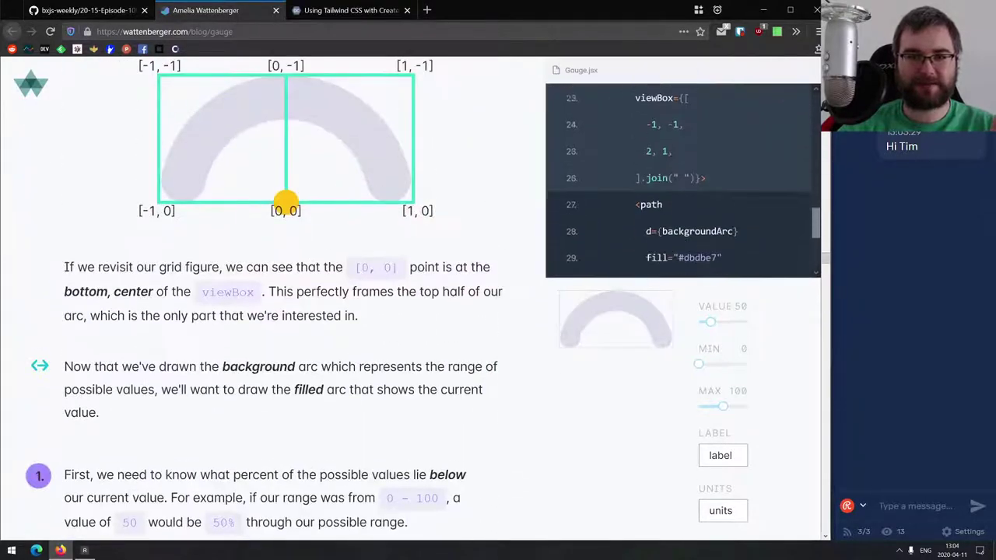
pyautogui.scroll(-6, 456, 278)
pyautogui.scroll(-5, 456, 278)
pyautogui.moveTo(715, 324); pyautogui.dragTo(715, 372)
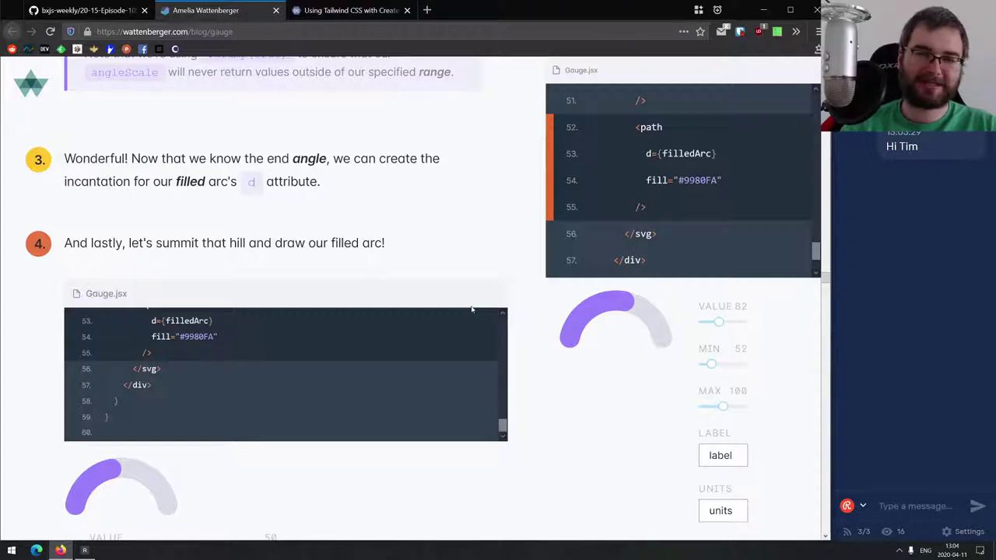
# Step: Finish reading the gauge article and close its tab
pyautogui.scroll(-2, 548, 347)
pyautogui.scroll(-2, 545, 345)
pyautogui.scroll(-2, 539, 342)
pyautogui.scroll(-4, 537, 335)
pyautogui.scroll(-5, 536, 331)
pyautogui.scroll(-5, 534, 323)
pyautogui.scroll(-5, 531, 315)
pyautogui.scroll(-5, 538, 288)
pyautogui.scroll(-3, 537, 286)
pyautogui.scroll(-5, 537, 284)
pyautogui.scroll(-2, 533, 296)
pyautogui.scroll(-2, 533, 296)
pyautogui.moveTo(825, 368); pyautogui.dragTo(826, 62)
pyautogui.scroll(-1, 511, 230)
pyautogui.scroll(2, 511, 230)
pyautogui.hotkey('ctrl', 'w')
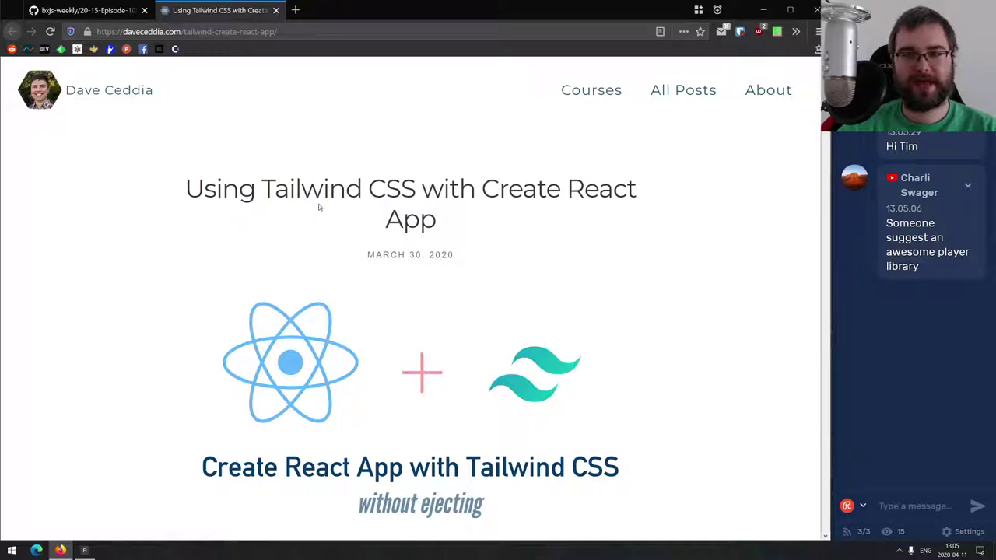
# Step: Read the Tailwind CSS with Create React App article to the end, then close its tab
pyautogui.scroll(-2, 326, 199)
pyautogui.scroll(-2, 347, 168)
pyautogui.scroll(-2, 505, 350)
pyautogui.scroll(-2, 506, 338)
pyautogui.scroll(-2, 509, 330)
pyautogui.scroll(-2, 510, 322)
pyautogui.scroll(-5, 509, 322)
pyautogui.scroll(-5, 511, 325)
pyautogui.scroll(-2, 510, 326)
pyautogui.scroll(-2, 511, 326)
pyautogui.scroll(-2, 510, 326)
pyautogui.scroll(-1, 511, 326)
pyautogui.scroll(-1, 511, 326)
pyautogui.scroll(-2, 510, 327)
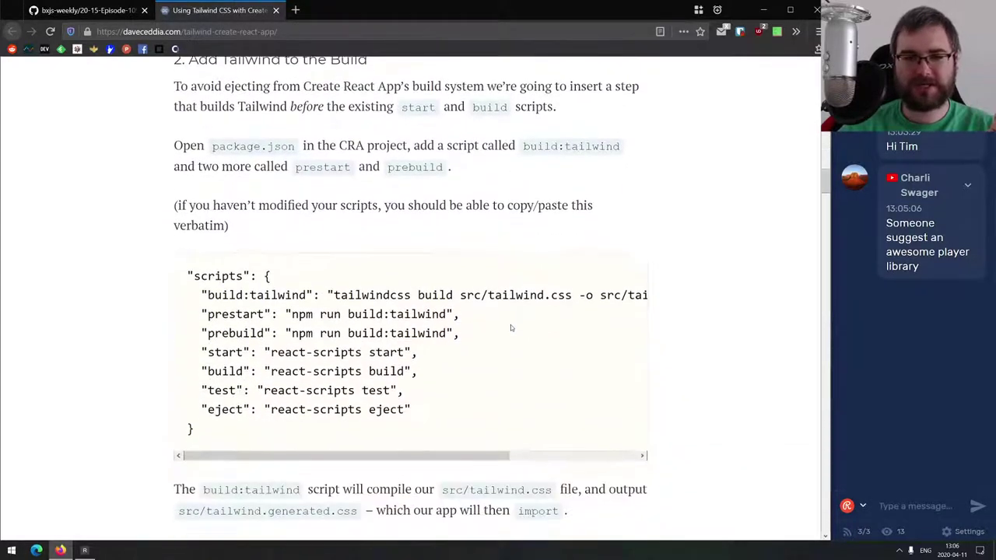
pyautogui.scroll(-2, 512, 327)
pyautogui.scroll(-1, 510, 325)
pyautogui.scroll(-4, 511, 325)
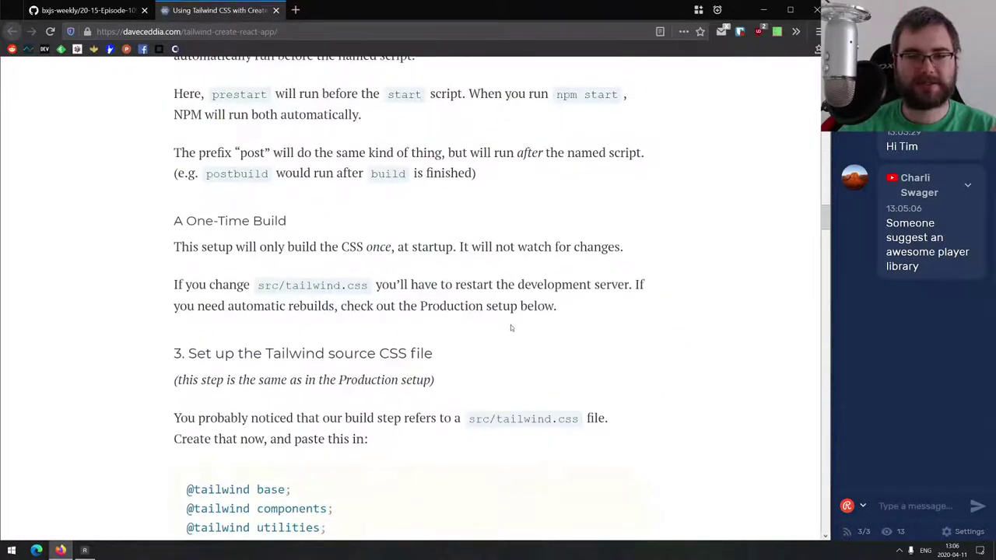
pyautogui.scroll(-4, 511, 325)
pyautogui.scroll(-2, 511, 325)
pyautogui.scroll(-2, 511, 321)
pyautogui.scroll(-6, 511, 321)
pyautogui.scroll(-2, 510, 320)
pyautogui.scroll(-2, 511, 320)
pyautogui.scroll(-3, 510, 321)
pyautogui.scroll(-3, 511, 321)
pyautogui.scroll(-2, 510, 318)
pyautogui.scroll(-2, 511, 318)
pyautogui.scroll(-3, 510, 320)
pyautogui.scroll(-1, 512, 326)
pyautogui.scroll(-1, 510, 321)
pyautogui.scroll(-3, 511, 320)
pyautogui.scroll(-2, 510, 320)
pyautogui.scroll(-1, 510, 322)
pyautogui.scroll(-2, 476, 309)
pyautogui.scroll(-2, 477, 308)
pyautogui.scroll(-3, 478, 302)
pyautogui.scroll(-3, 477, 302)
pyautogui.scroll(-3, 476, 298)
pyautogui.scroll(-1, 474, 294)
pyautogui.scroll(-2, 474, 294)
pyautogui.scroll(-1, 473, 291)
pyautogui.scroll(-3, 474, 269)
pyautogui.scroll(-2, 474, 269)
pyautogui.scroll(-2, 474, 268)
pyautogui.scroll(-2, 475, 271)
pyautogui.scroll(-1, 475, 271)
pyautogui.scroll(-2, 475, 269)
pyautogui.scroll(-1, 477, 268)
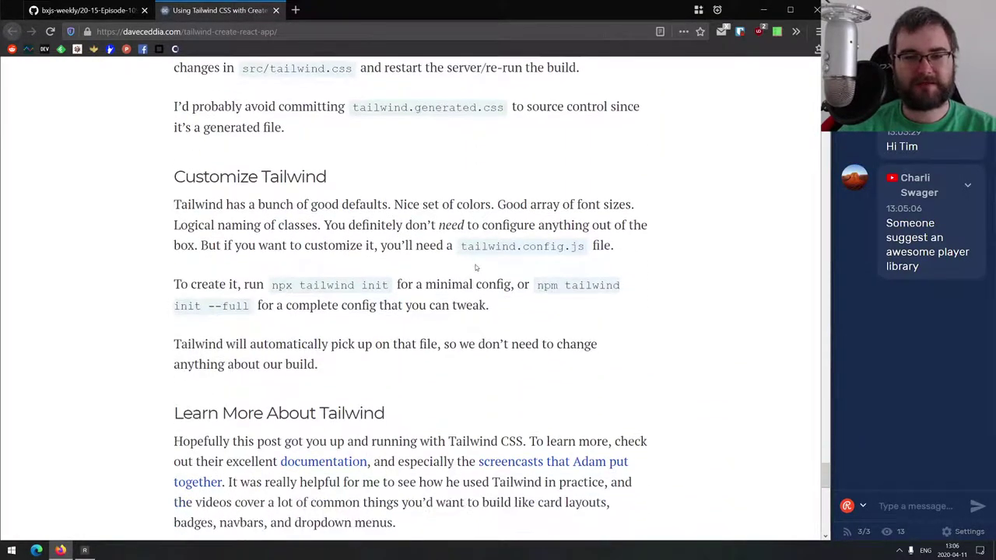
pyautogui.scroll(-4, 475, 267)
pyautogui.scroll(-4, 475, 267)
pyautogui.scroll(3, 397, 328)
pyautogui.scroll(2, 397, 328)
pyautogui.scroll(1, 396, 330)
pyautogui.scroll(3, 396, 329)
pyautogui.scroll(6, 279, 434)
pyautogui.scroll(15, 279, 435)
pyautogui.middleClick(238, 16)
# Step: Open the 'From 48k lines of code to 10' article in a new tab and begin reading
pyautogui.scroll(-1, 364, 274)
pyautogui.scroll(-1, 364, 276)
pyautogui.scroll(-1, 361, 278)
pyautogui.middleClick(182, 184)
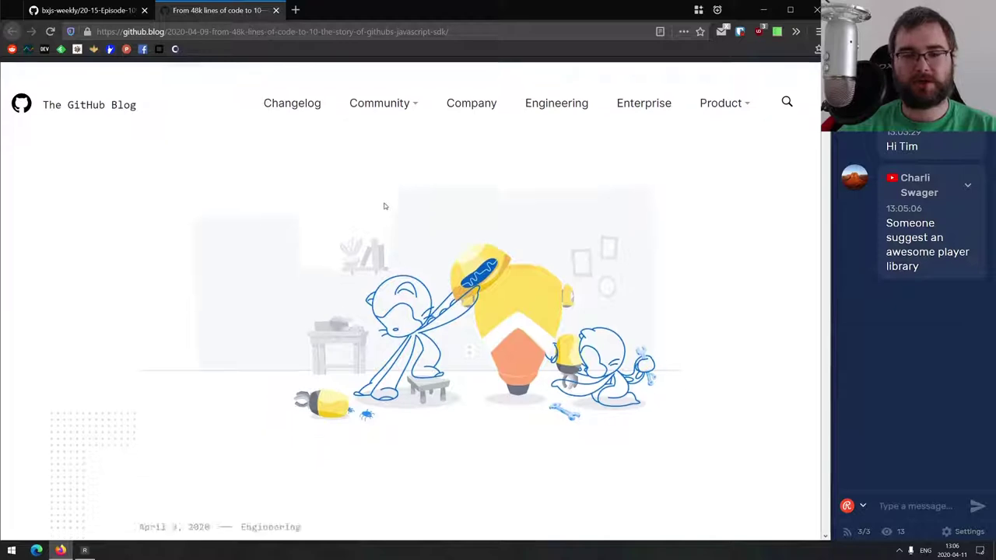
pyautogui.scroll(-3, 383, 210)
pyautogui.scroll(-1, 384, 208)
pyautogui.scroll(-2, 384, 204)
pyautogui.scroll(-2, 384, 204)
pyautogui.scroll(-1, 385, 205)
pyautogui.moveTo(233, 210); pyautogui.dragTo(286, 208)
pyautogui.click(304, 210)
pyautogui.scroll(-3, 304, 169)
pyautogui.scroll(-3, 306, 196)
pyautogui.scroll(-2, 307, 187)
pyautogui.scroll(-3, 309, 177)
pyautogui.scroll(-3, 309, 179)
pyautogui.scroll(-3, 311, 177)
pyautogui.scroll(-4, 315, 177)
pyautogui.scroll(-5, 315, 177)
pyautogui.scroll(-5, 316, 178)
pyautogui.scroll(-2, 317, 179)
pyautogui.scroll(-1, 318, 179)
pyautogui.scroll(-4, 318, 179)
pyautogui.scroll(-2, 318, 180)
pyautogui.scroll(-3, 317, 181)
pyautogui.scroll(-1, 318, 180)
pyautogui.scroll(-3, 317, 182)
pyautogui.scroll(-2, 316, 182)
pyautogui.scroll(-1, 317, 182)
pyautogui.scroll(-4, 318, 179)
pyautogui.scroll(-1, 325, 194)
pyautogui.scroll(-1, 326, 193)
pyautogui.scroll(1, 324, 252)
pyautogui.scroll(5, 323, 249)
pyautogui.scroll(20, 311, 203)
pyautogui.scroll(-5, 311, 218)
pyautogui.scroll(-2, 319, 267)
pyautogui.scroll(2, 320, 257)
pyautogui.scroll(-3, 320, 250)
pyautogui.scroll(-2, 320, 252)
# Step: Close the GitHub SDK article and bring the list's Tips, tricks and Releases sections into view
pyautogui.hotkey('ctrl', 'w')
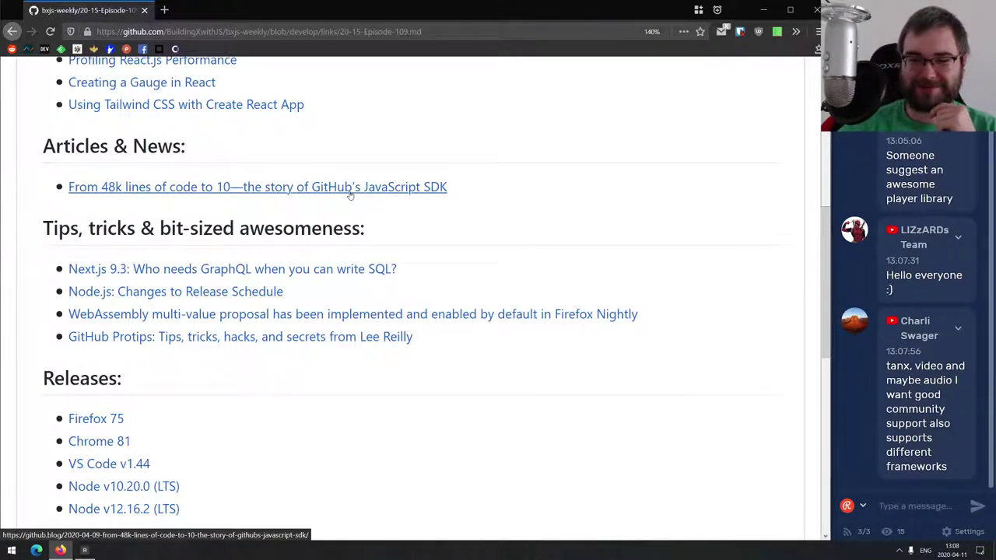
pyautogui.scroll(-1, 352, 187)
pyautogui.scroll(-1, 382, 289)
pyautogui.scroll(1, 382, 289)
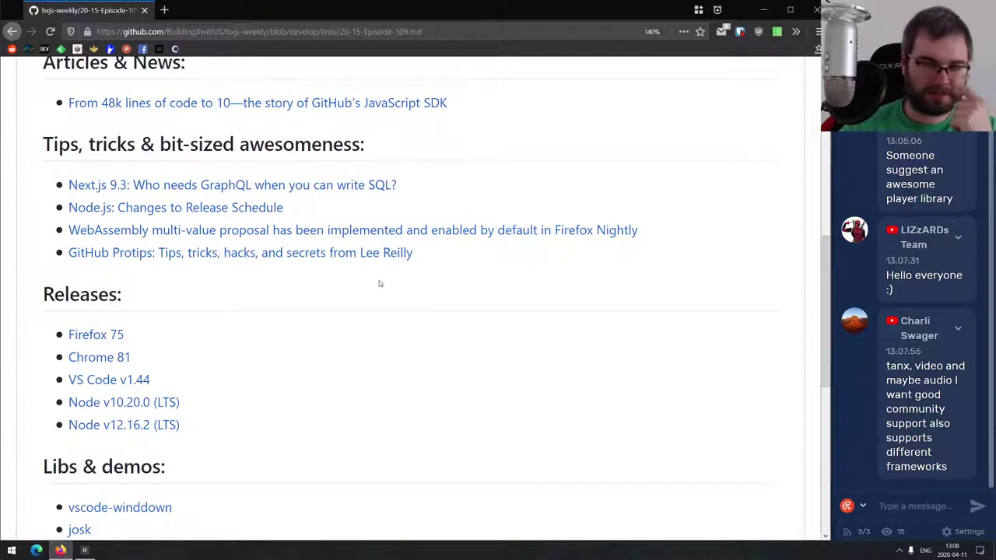
# Step: Search the web for 'videojs' in a new tab and open the Video.js home page
pyautogui.hotkey('ctrl', 't')
pyautogui.write('videojs')
pyautogui.press('Return')
pyautogui.click(533, 347)
# Step: Scroll through the Video.js home page to browse its features
pyautogui.scroll(-3, 498, 327)
pyautogui.scroll(-3, 498, 311)
pyautogui.scroll(-3, 443, 257)
pyautogui.scroll(-3, 443, 257)
pyautogui.scroll(-3, 438, 252)
pyautogui.scroll(-3, 432, 241)
pyautogui.scroll(-3, 428, 232)
pyautogui.scroll(5, 450, 296)
pyautogui.scroll(-4, 435, 330)
pyautogui.scroll(-5, 438, 312)
pyautogui.scroll(-4, 438, 307)
pyautogui.scroll(-1, 348, 189)
pyautogui.scroll(2, 347, 188)
pyautogui.scroll(-5, 343, 234)
pyautogui.scroll(-1, 344, 235)
pyautogui.scroll(-2, 346, 236)
pyautogui.scroll(-3, 346, 236)
pyautogui.scroll(-3, 346, 235)
pyautogui.scroll(-4, 348, 233)
pyautogui.scroll(-3, 348, 232)
pyautogui.scroll(-5, 347, 232)
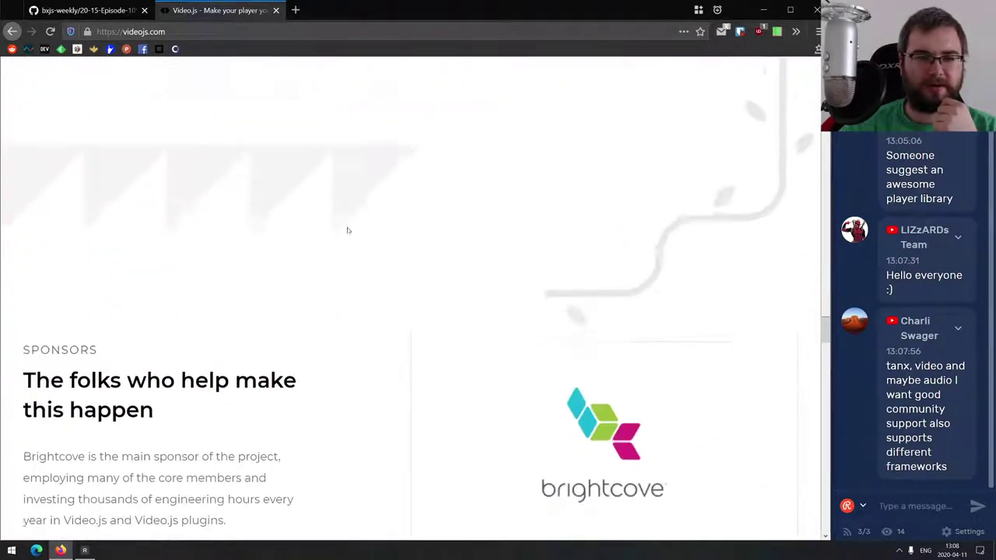
pyautogui.scroll(-4, 347, 232)
pyautogui.scroll(-4, 347, 232)
pyautogui.middleClick(398, 325)
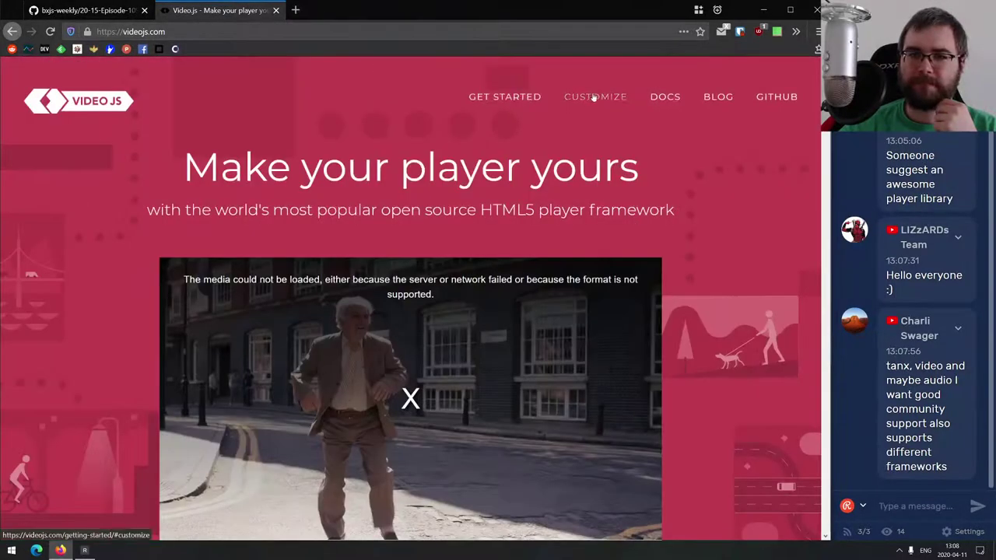
# Step: View the Customize section of the Video.js getting-started guide
pyautogui.click(594, 98)
pyautogui.scroll(-1, 400, 220)
pyautogui.scroll(-4, 401, 214)
pyautogui.scroll(-5, 401, 208)
pyautogui.scroll(-4, 400, 207)
pyautogui.scroll(-1, 400, 208)
pyautogui.scroll(3, 351, 153)
# Step: Go to the Video.js plugins page and skim the plugin list
pyautogui.click(322, 134)
pyautogui.scroll(-3, 578, 167)
pyautogui.scroll(-2, 577, 171)
pyautogui.scroll(-3, 577, 171)
pyautogui.scroll(3, 577, 172)
# Step: Find 'audio' on the plugins page, then close the Video.js tab
pyautogui.hotkey('ctrl', 'f')
pyautogui.write('audio')
pyautogui.scroll(-1, 560, 190)
pyautogui.scroll(-2, 505, 218)
pyautogui.scroll(1, 463, 225)
pyautogui.scroll(1, 459, 226)
pyautogui.press('Escape')
pyautogui.hotkey('ctrl', 'w')
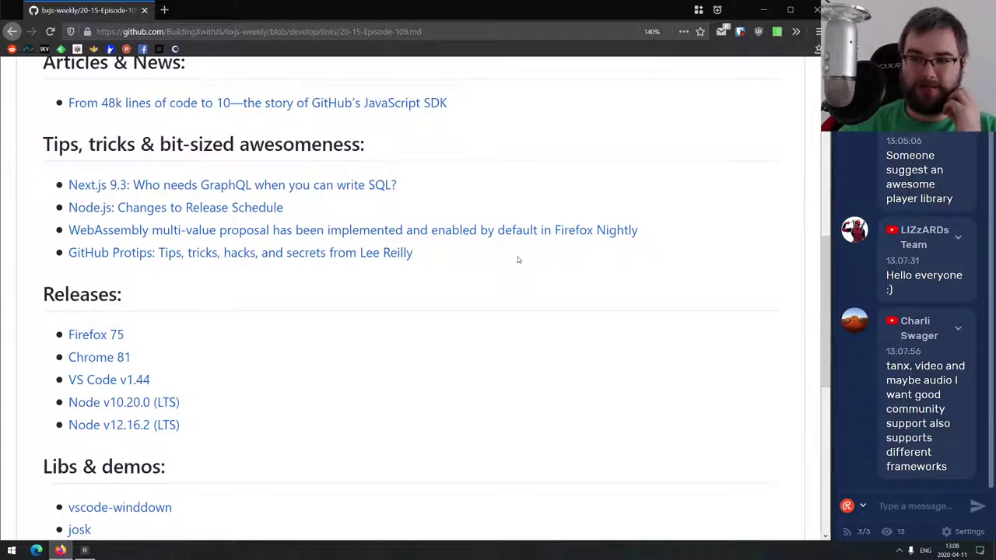
# Step: Open the Next.js 9.3 SQL tweet, Node.js release schedule, WebAssembly multi-value, and GitHub Protips links in background tabs
pyautogui.scroll(1, 477, 206)
pyautogui.scroll(-1, 487, 210)
pyautogui.middleClick(277, 191)
pyautogui.middleClick(265, 207)
pyautogui.middleClick(255, 233)
pyautogui.middleClick(257, 253)
# Step: Switch to Adam Wathan's Next.js 9.3 tweet and enlarge its knex SQL code screenshot
pyautogui.hotkey('ctrl', 'Tab')
pyautogui.scroll(-2, 572, 254)
pyautogui.scroll(2, 572, 253)
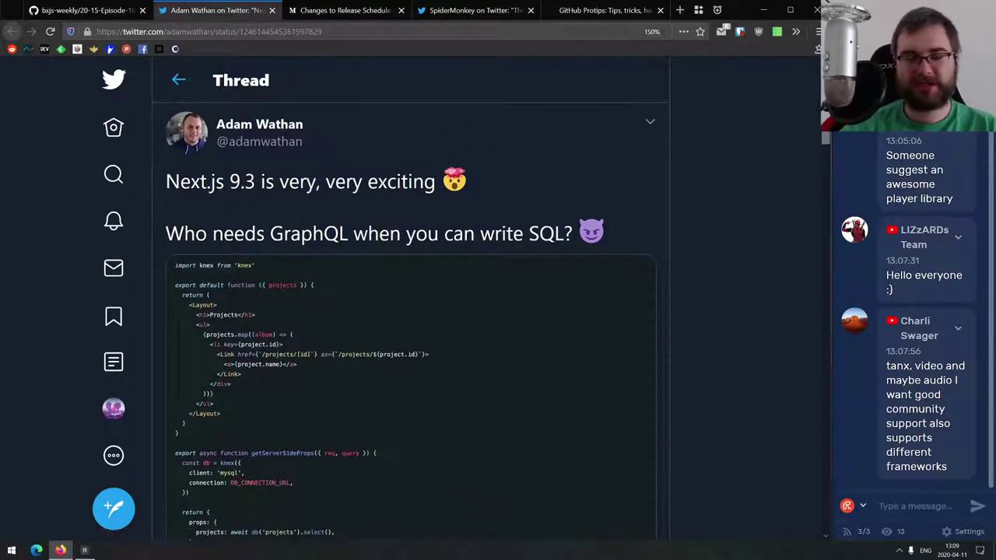
pyautogui.scroll(-1, 540, 209)
pyautogui.scroll(-1, 540, 209)
pyautogui.scroll(2, 537, 212)
pyautogui.scroll(-2, 533, 214)
pyautogui.scroll(1, 506, 214)
pyautogui.scroll(-1, 506, 212)
pyautogui.scroll(1, 506, 224)
pyautogui.scroll(-2, 479, 246)
pyautogui.click(471, 241)
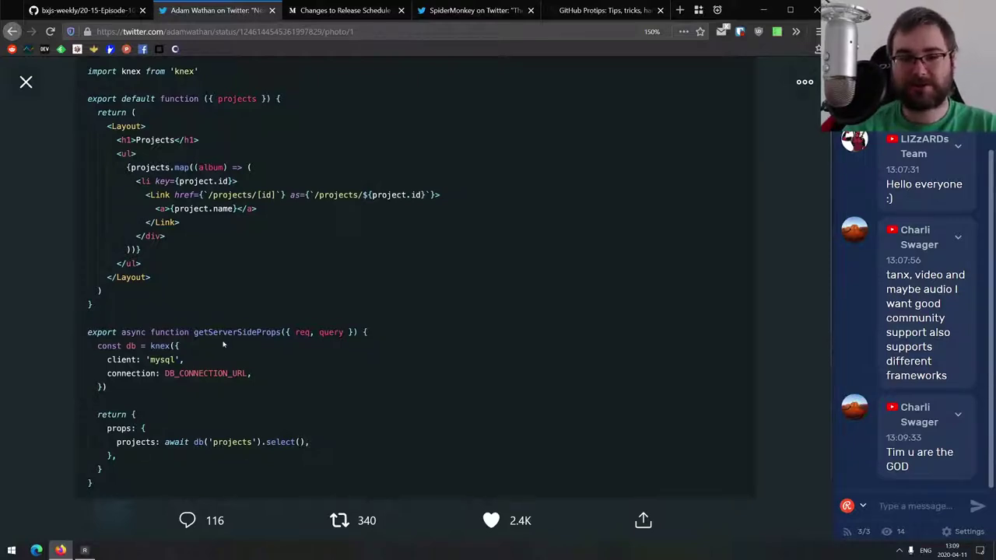
# Step: Close the enlarged screenshot and follow the tweet's nextjs.org documentation link
pyautogui.press('Escape')
pyautogui.scroll(1, 192, 201)
pyautogui.scroll(1, 192, 202)
pyautogui.scroll(-2, 193, 204)
pyautogui.scroll(-1, 195, 206)
pyautogui.scroll(-2, 242, 220)
pyautogui.scroll(3, 242, 220)
pyautogui.scroll(1, 242, 221)
pyautogui.scroll(-6, 242, 222)
pyautogui.scroll(-3, 242, 222)
pyautogui.scroll(-2, 242, 224)
pyautogui.scroll(-3, 242, 224)
pyautogui.scroll(-2, 264, 204)
pyautogui.click(276, 188)
# Step: Close the Adam Wathan tweet tab and scroll through the Next.js documentation
pyautogui.middleClick(184, 12)
pyautogui.scroll(-2, 511, 180)
pyautogui.scroll(-4, 511, 181)
pyautogui.scroll(-5, 511, 180)
pyautogui.scroll(1, 510, 181)
pyautogui.scroll(3, 511, 181)
pyautogui.scroll(5, 471, 204)
pyautogui.scroll(5, 471, 204)
pyautogui.scroll(5, 471, 205)
pyautogui.scroll(5, 471, 205)
pyautogui.scroll(5, 470, 205)
pyautogui.scroll(5, 488, 214)
# Step: Go from the Next.js home page to the zeit/next.js GitHub repository's releases list
pyautogui.click(91, 86)
pyautogui.click(753, 121)
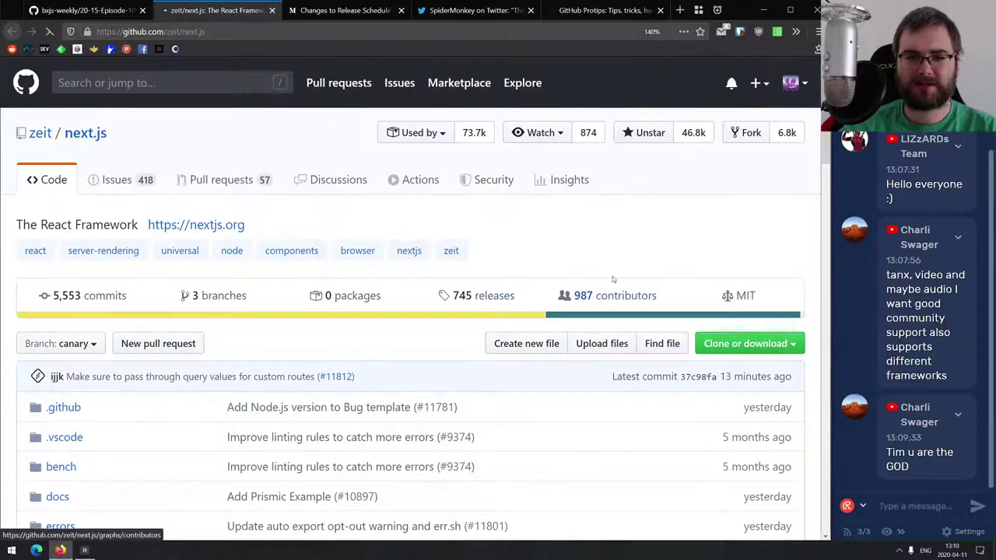
pyautogui.click(522, 295)
pyautogui.scroll(-2, 414, 226)
pyautogui.scroll(-3, 413, 224)
pyautogui.scroll(-5, 409, 219)
pyautogui.scroll(-5, 409, 219)
pyautogui.scroll(-5, 408, 218)
pyautogui.scroll(-5, 407, 217)
pyautogui.scroll(-5, 407, 215)
pyautogui.scroll(-10, 406, 215)
pyautogui.scroll(-5, 374, 241)
pyautogui.scroll(8, 327, 272)
pyautogui.scroll(-3, 276, 310)
# Step: Finish skimming the releases list and return to the Next.js repository home
pyautogui.moveTo(274, 217); pyautogui.dragTo(161, 216)
pyautogui.scroll(4, 337, 246)
pyautogui.scroll(1, 337, 246)
pyautogui.scroll(-1, 337, 251)
pyautogui.scroll(-4, 333, 254)
pyautogui.middleClick(438, 377)
pyautogui.hotkey('alt', 'Left')
# Step: Close the Next.js repository tab and start reading the Node.js release schedule article
pyautogui.middleClick(195, 10)
pyautogui.scroll(-1, 288, 171)
pyautogui.scroll(-2, 288, 173)
pyautogui.scroll(2, 286, 166)
pyautogui.scroll(-1, 279, 177)
pyautogui.scroll(-4, 279, 177)
pyautogui.scroll(-4, 279, 178)
pyautogui.scroll(-2, 279, 178)
pyautogui.scroll(-2, 281, 181)
pyautogui.scroll(3, 265, 156)
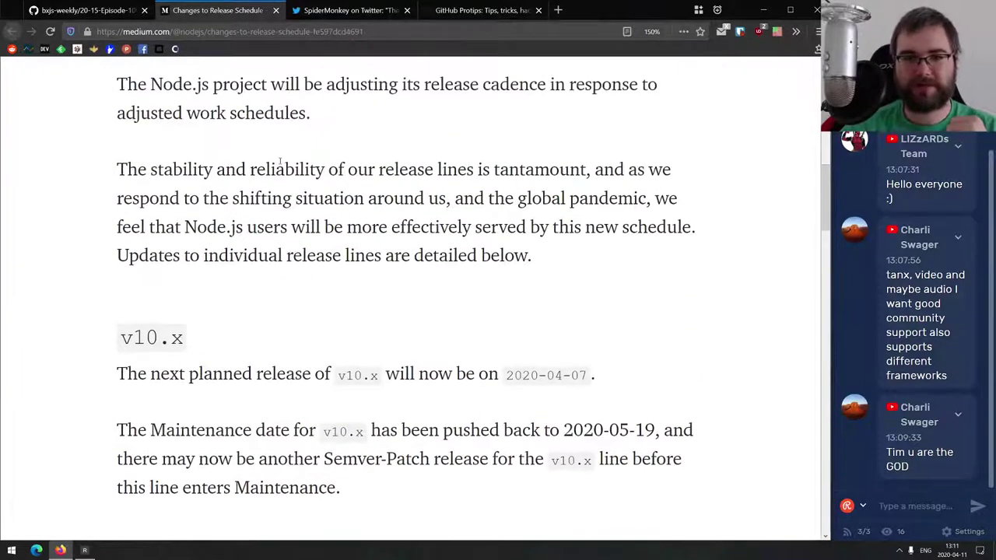
pyautogui.scroll(-2, 278, 161)
pyautogui.scroll(-1, 281, 159)
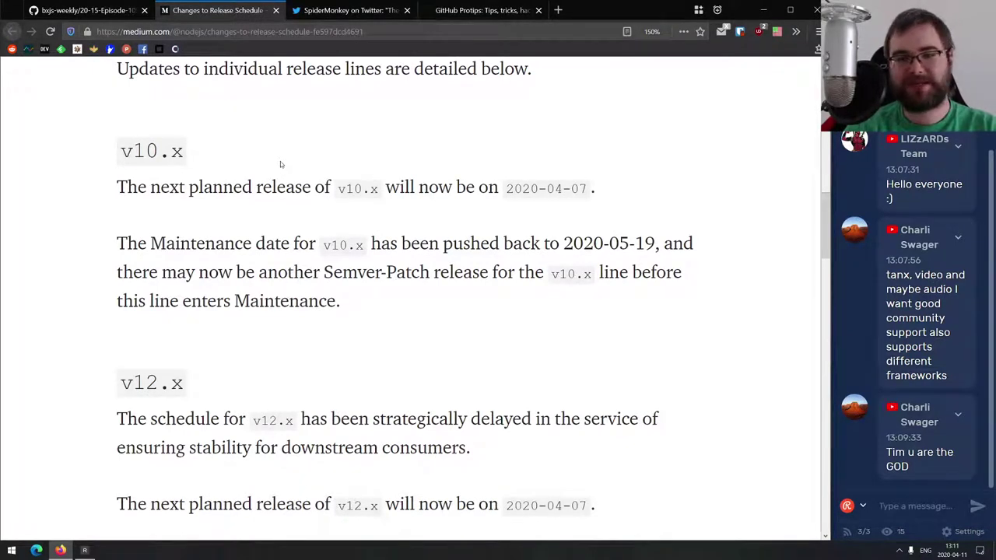
# Step: Read further down the Medium article through its v14.x section
pyautogui.scroll(-2, 321, 178)
pyautogui.scroll(-1, 320, 196)
pyautogui.scroll(-1, 558, 225)
pyautogui.scroll(-1, 508, 259)
pyautogui.scroll(-2, 507, 254)
pyautogui.scroll(-1, 506, 257)
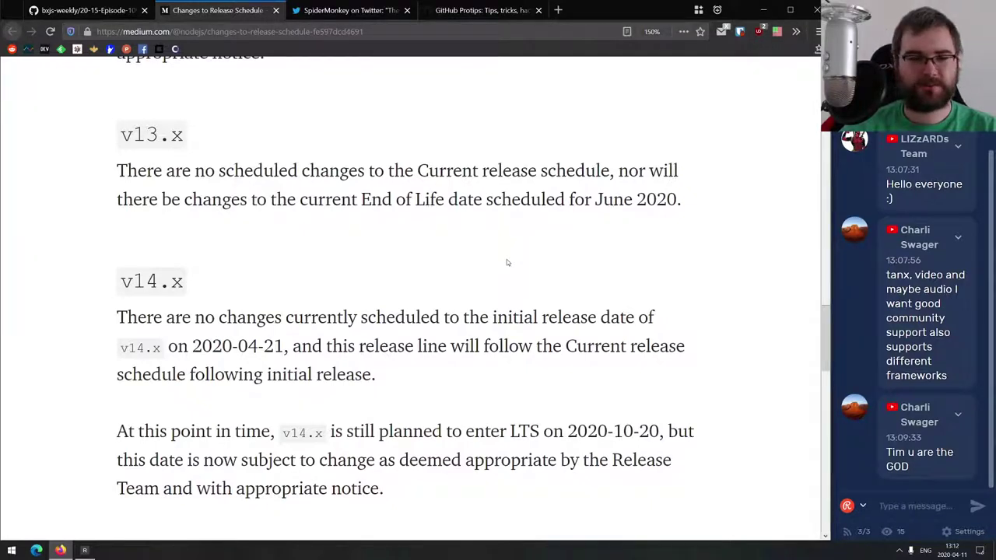
pyautogui.scroll(-2, 507, 263)
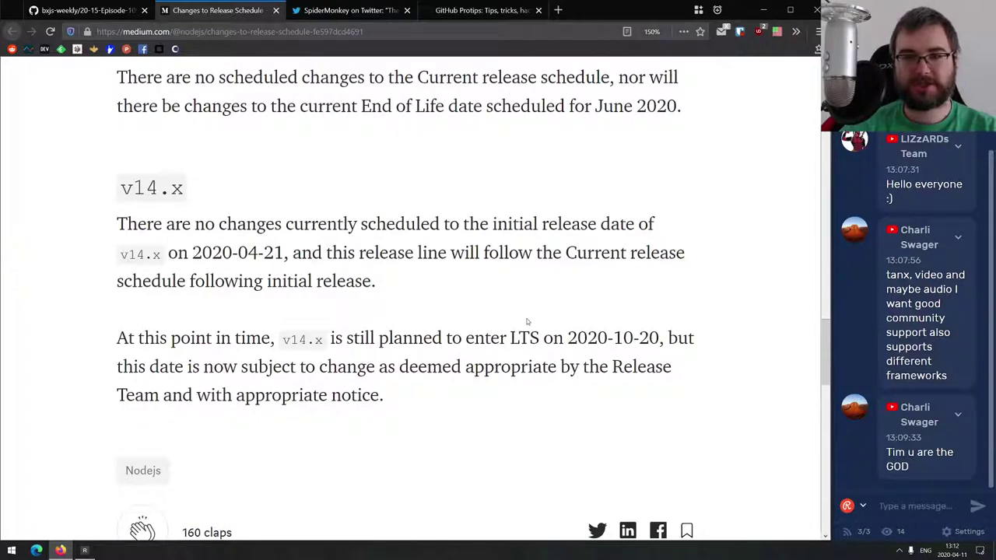
pyautogui.scroll(-1, 312, 249)
pyautogui.scroll(5, 233, 233)
pyautogui.scroll(-5, 156, 218)
pyautogui.scroll(4, 366, 257)
pyautogui.scroll(5, 372, 279)
pyautogui.scroll(10, 372, 278)
# Step: Close the Node.js schedule article, skim the SpiderMonkey tweet, and go to the GitHub Protips tab
pyautogui.hotkey('ctrl', 'w')
pyautogui.scroll(-2, 386, 147)
pyautogui.scroll(2, 387, 146)
pyautogui.hotkey('ctrl', 'Tab')
# Step: Read Lee Reilly's GitHub Protips tips from fuzzy file finder onward, then close the tab
pyautogui.scroll(-4, 180, 201)
pyautogui.scroll(-2, 184, 187)
pyautogui.scroll(-3, 179, 175)
pyautogui.scroll(-2, 195, 184)
pyautogui.scroll(-3, 195, 185)
pyautogui.scroll(-2, 196, 185)
pyautogui.scroll(-2, 195, 184)
pyautogui.scroll(2, 190, 190)
pyautogui.scroll(-2, 261, 197)
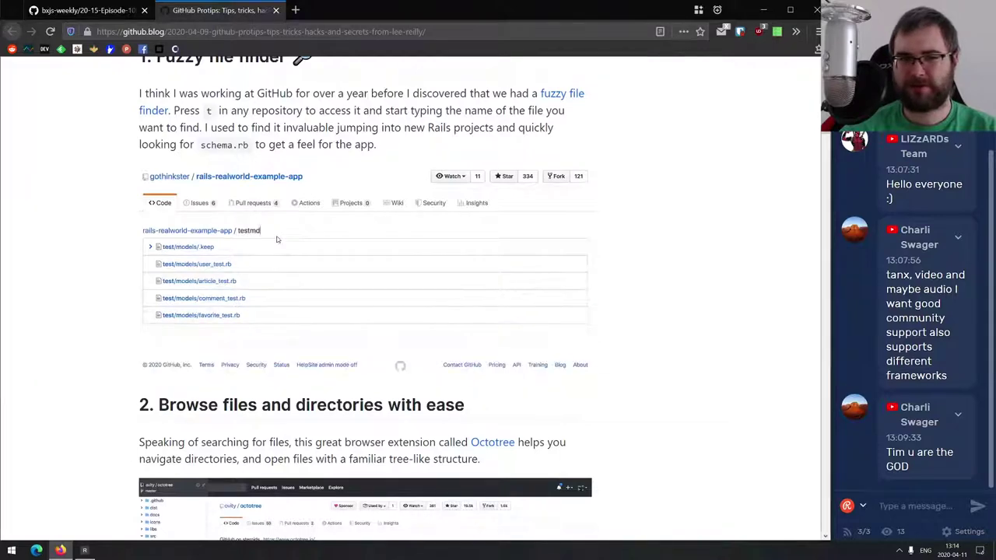
pyautogui.scroll(-3, 278, 238)
pyautogui.scroll(-5, 281, 234)
pyautogui.scroll(3, 285, 210)
pyautogui.scroll(2, 285, 211)
pyautogui.scroll(-7, 288, 219)
pyautogui.scroll(-7, 285, 218)
pyautogui.scroll(-3, 283, 210)
pyautogui.scroll(-7, 284, 208)
pyautogui.scroll(-3, 290, 204)
pyautogui.scroll(-5, 295, 200)
pyautogui.scroll(-2, 297, 198)
pyautogui.scroll(-3, 300, 200)
pyautogui.scroll(-2, 306, 199)
pyautogui.scroll(-1, 310, 194)
pyautogui.scroll(-7, 312, 197)
pyautogui.scroll(-1, 312, 199)
pyautogui.scroll(-3, 314, 200)
pyautogui.scroll(-2, 313, 195)
pyautogui.scroll(-4, 311, 192)
pyautogui.scroll(-8, 257, 187)
pyautogui.scroll(-8, 203, 181)
pyautogui.scroll(-10, 313, 191)
pyautogui.scroll(-5, 311, 194)
pyautogui.scroll(1, 309, 182)
pyautogui.scroll(-7, 310, 185)
pyautogui.scroll(-3, 311, 187)
pyautogui.scroll(-1, 311, 187)
pyautogui.scroll(-6, 288, 218)
pyautogui.scroll(-1, 287, 225)
pyautogui.scroll(-10, 287, 226)
pyautogui.scroll(-7, 194, 272)
pyautogui.scroll(-3, 86, 389)
pyautogui.scroll(20, 85, 413)
pyautogui.scroll(-6, 116, 327)
pyautogui.scroll(-5, 162, 243)
pyautogui.scroll(1, 171, 264)
pyautogui.scroll(-3, 187, 288)
pyautogui.scroll(1, 203, 311)
pyautogui.scroll(2, 230, 311)
pyautogui.scroll(-1, 274, 397)
pyautogui.scroll(-1, 274, 398)
pyautogui.scroll(1, 248, 374)
pyautogui.scroll(-5, 241, 350)
pyautogui.scroll(-3, 230, 309)
pyautogui.scroll(-5, 230, 310)
pyautogui.scroll(-5, 202, 315)
pyautogui.scroll(-5, 171, 320)
pyautogui.scroll(-5, 136, 327)
pyautogui.scroll(-5, 132, 327)
pyautogui.scroll(-5, 129, 350)
pyautogui.scroll(-5, 125, 381)
pyautogui.scroll(-5, 121, 413)
pyautogui.scroll(15, 124, 312)
pyautogui.scroll(10, 136, 175)
pyautogui.scroll(3, 133, 203)
pyautogui.hotkey('ctrl', 'w')
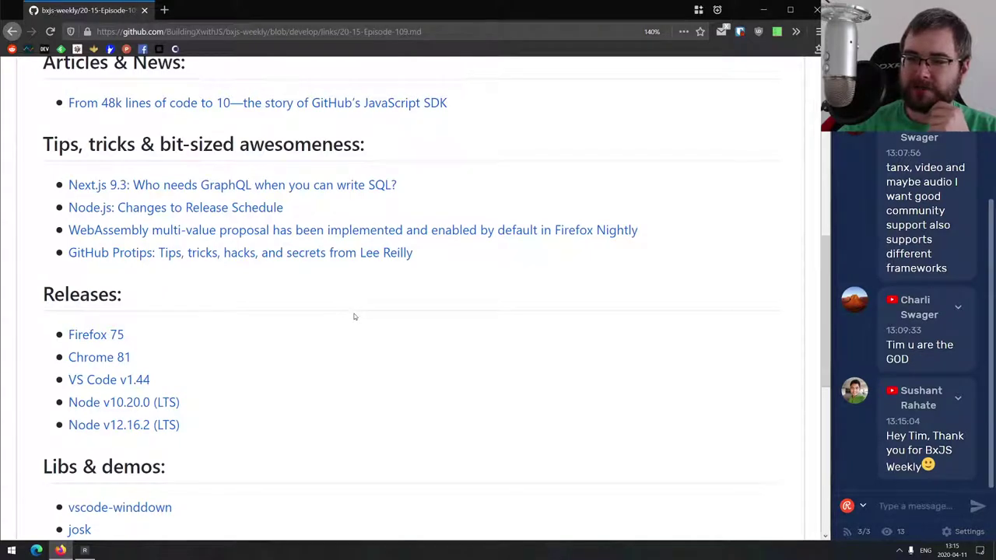
# Step: Open Firefox 75, Chrome 81, VS Code v1.44, Node v10.20.0 and v12.16.2 in tabs, viewing Firefox 75
pyautogui.scroll(-2, 323, 324)
pyautogui.scroll(1, 320, 319)
pyautogui.scroll(-2, 312, 296)
pyautogui.scroll(-1, 280, 241)
pyautogui.middleClick(101, 167)
pyautogui.middleClick(117, 189)
pyautogui.middleClick(124, 212)
pyautogui.middleClick(126, 235)
pyautogui.middleClick(129, 256)
pyautogui.hotkey('ctrl', 'Tab')
# Step: Read the Firefox 75 post's developer tools additions, starting at instant console evaluation
pyautogui.scroll(-1, 272, 187)
pyautogui.scroll(-2, 272, 191)
pyautogui.scroll(-2, 269, 181)
pyautogui.scroll(-2, 265, 175)
pyautogui.scroll(1, 265, 177)
pyautogui.scroll(-1, 263, 170)
pyautogui.scroll(-1, 261, 168)
pyautogui.scroll(-2, 228, 220)
pyautogui.scroll(2, 239, 212)
pyautogui.scroll(-2, 234, 204)
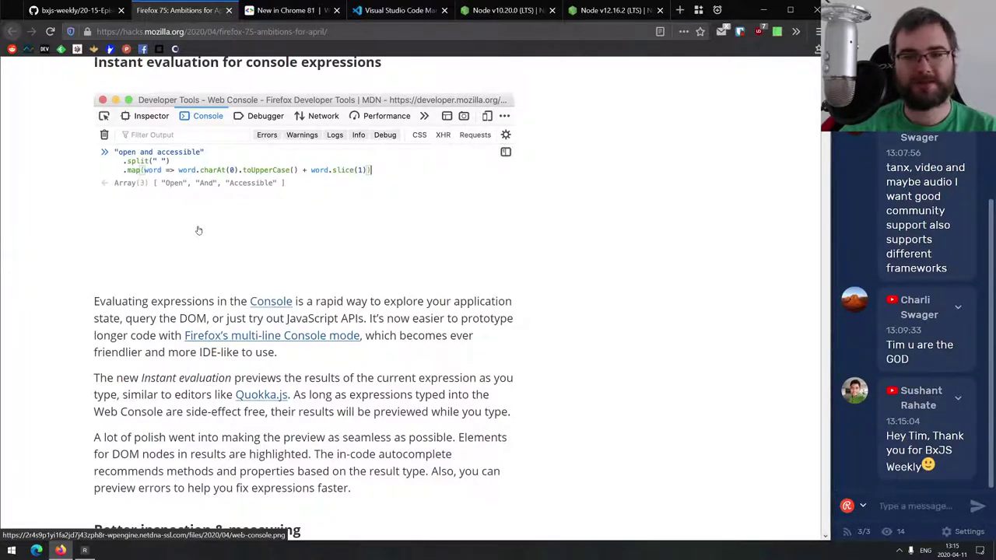
# Step: Continue down the Firefox 75 post to the HTML loading="lazy" section
pyautogui.scroll(-2, 206, 222)
pyautogui.scroll(-2, 209, 205)
pyautogui.scroll(-1, 208, 205)
pyautogui.scroll(-2, 210, 202)
pyautogui.scroll(-1, 212, 200)
pyautogui.scroll(-1, 213, 199)
pyautogui.scroll(-3, 213, 198)
pyautogui.scroll(-1, 212, 191)
pyautogui.scroll(-1, 211, 195)
pyautogui.scroll(-3, 211, 195)
pyautogui.scroll(-3, 209, 156)
pyautogui.scroll(-3, 209, 156)
pyautogui.scroll(-1, 209, 156)
# Step: Highlight the loading="lazy" attribute in the Firefox 75 article and reread that section
pyautogui.scroll(-1, 311, 311)
pyautogui.moveTo(247, 289); pyautogui.dragTo(342, 292)
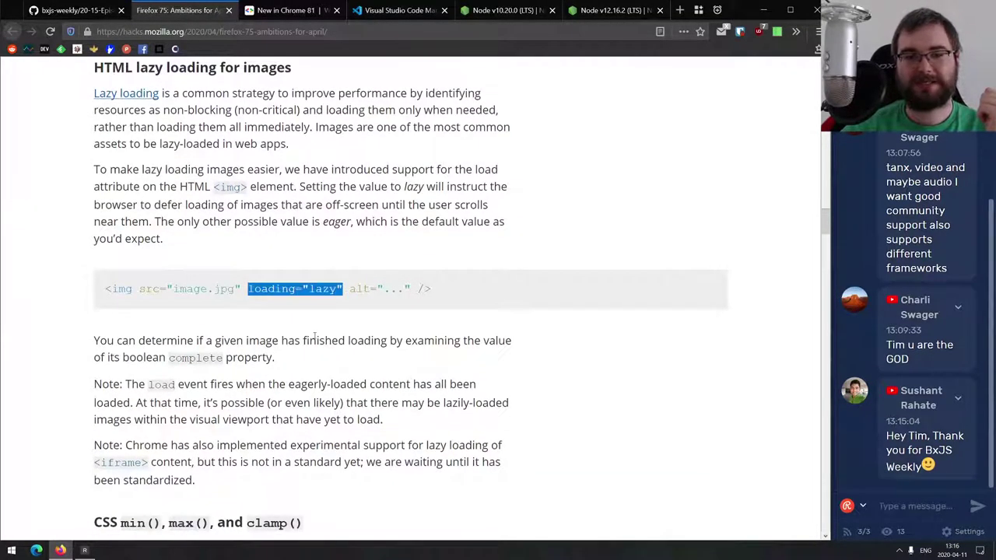
pyautogui.scroll(-3, 297, 315)
pyautogui.scroll(3, 302, 261)
pyautogui.scroll(-1, 302, 262)
pyautogui.scroll(-3, 303, 264)
pyautogui.scroll(-3, 304, 267)
pyautogui.scroll(2, 304, 269)
pyautogui.scroll(2, 303, 268)
pyautogui.scroll(2, 302, 269)
pyautogui.scroll(2, 302, 268)
# Step: Read MDN's Lazy loading guide in a new tab, then close it
pyautogui.middleClick(142, 172)
pyautogui.click(243, 11)
pyautogui.scroll(-1, 291, 142)
pyautogui.scroll(-2, 291, 143)
pyautogui.scroll(1, 293, 137)
pyautogui.scroll(-5, 294, 137)
pyautogui.scroll(-3, 293, 135)
pyautogui.scroll(-4, 293, 133)
pyautogui.scroll(-3, 293, 130)
pyautogui.scroll(-6, 293, 130)
pyautogui.scroll(-3, 292, 128)
pyautogui.scroll(5, 294, 129)
pyautogui.hotkey('ctrl', 'w')
# Step: Read the rest of the Firefox 75 post, then switch to the New in Chrome 81 tab
pyautogui.scroll(-1, 311, 179)
pyautogui.scroll(-5, 311, 179)
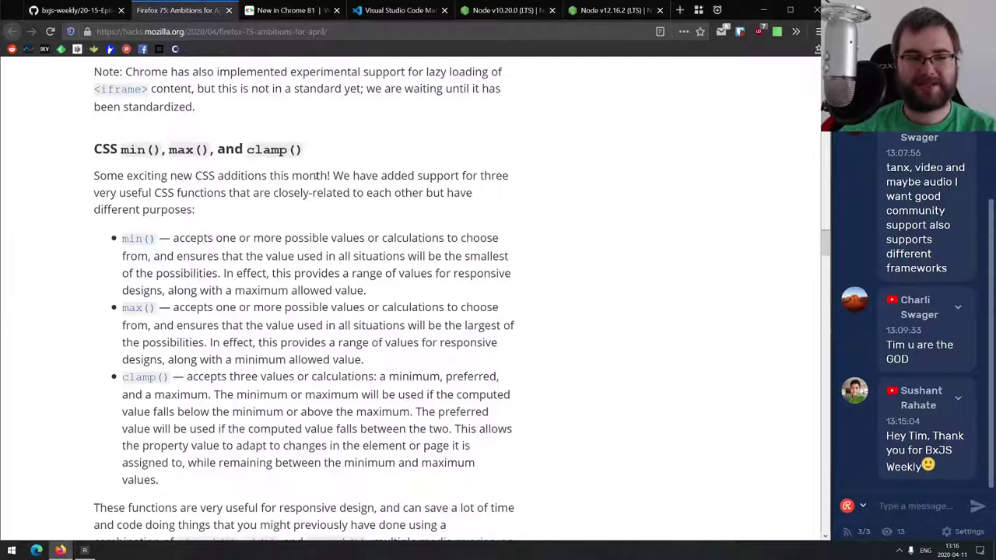
pyautogui.scroll(-2, 316, 174)
pyautogui.scroll(-1, 305, 167)
pyautogui.scroll(-2, 304, 178)
pyautogui.scroll(-4, 303, 195)
pyautogui.scroll(-6, 302, 200)
pyautogui.scroll(-8, 302, 201)
pyautogui.scroll(-4, 301, 202)
pyautogui.scroll(-2, 300, 203)
pyautogui.scroll(1, 301, 203)
pyautogui.scroll(2, 301, 206)
pyautogui.scroll(2, 301, 207)
pyautogui.scroll(-2, 300, 207)
pyautogui.scroll(-1, 300, 207)
pyautogui.scroll(-1, 300, 207)
pyautogui.scroll(-2, 300, 207)
pyautogui.scroll(3, 303, 208)
pyautogui.scroll(-1, 292, 231)
pyautogui.scroll(-3, 194, 279)
pyautogui.scroll(-3, 197, 283)
pyautogui.scroll(-5, 198, 264)
pyautogui.scroll(-3, 198, 266)
pyautogui.scroll(-2, 197, 265)
pyautogui.scroll(-1, 198, 267)
pyautogui.scroll(-1, 198, 268)
pyautogui.scroll(-4, 197, 269)
pyautogui.scroll(3, 199, 261)
pyautogui.scroll(2, 198, 257)
pyautogui.scroll(-2, 201, 249)
pyautogui.scroll(-6, 201, 249)
pyautogui.scroll(-6, 204, 252)
pyautogui.scroll(-2, 208, 255)
pyautogui.scroll(-1, 212, 258)
pyautogui.scroll(-7, 360, 306)
pyautogui.scroll(20, 518, 445)
pyautogui.scroll(15, 386, 288)
pyautogui.scroll(-2, 366, 280)
pyautogui.scroll(1, 352, 294)
pyautogui.scroll(1, 352, 294)
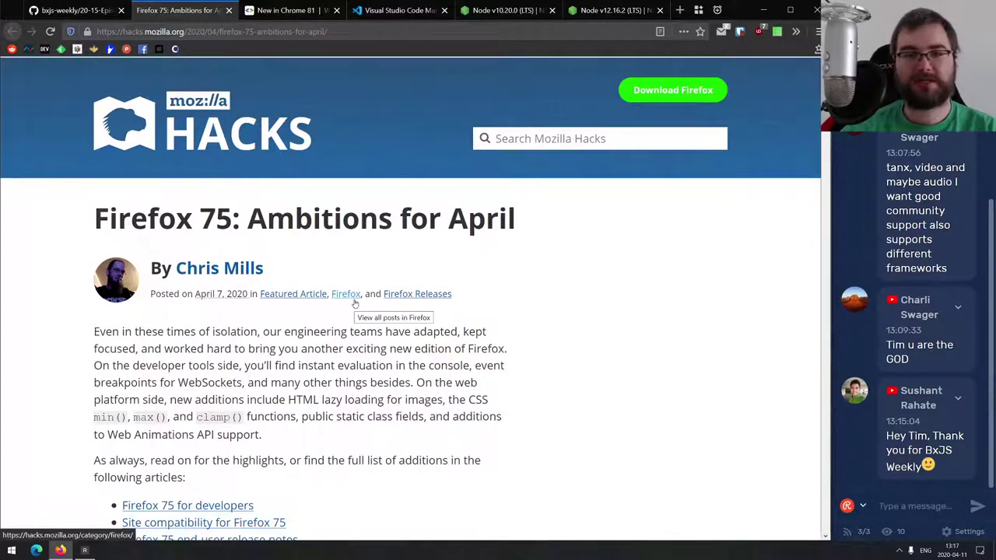
pyautogui.hotkey('ctrl', 'Tab')
# Step: Scroll to the WebXR hit testing section and briefly select the word WebXR in its heading
pyautogui.scroll(-2, 328, 302)
pyautogui.scroll(-3, 328, 302)
pyautogui.scroll(-2, 336, 299)
pyautogui.scroll(-2, 336, 298)
pyautogui.scroll(-2, 330, 299)
pyautogui.scroll(-3, 330, 297)
pyautogui.scroll(-1, 330, 297)
pyautogui.scroll(-1, 330, 298)
pyautogui.scroll(1, 330, 299)
pyautogui.doubleClick(260, 204)
pyautogui.click(292, 241)
# Step: Read further into the WebXR hit testing section, down to the sunflower demo image
pyautogui.scroll(-1, 295, 240)
pyautogui.scroll(1, 293, 244)
pyautogui.scroll(-2, 292, 244)
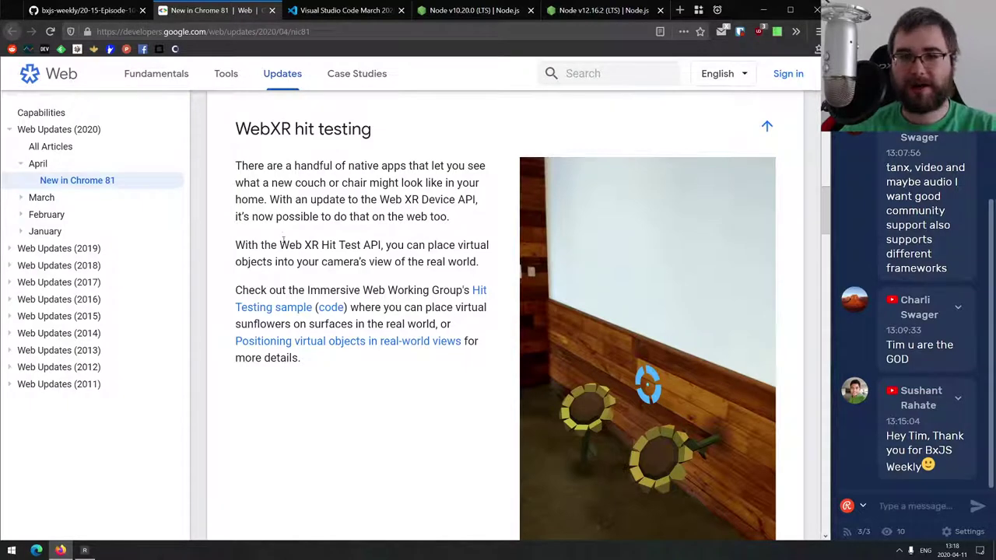
pyautogui.scroll(-1, 282, 240)
pyautogui.scroll(1, 278, 220)
pyautogui.scroll(1, 279, 226)
pyautogui.scroll(-2, 278, 233)
pyautogui.scroll(-1, 278, 236)
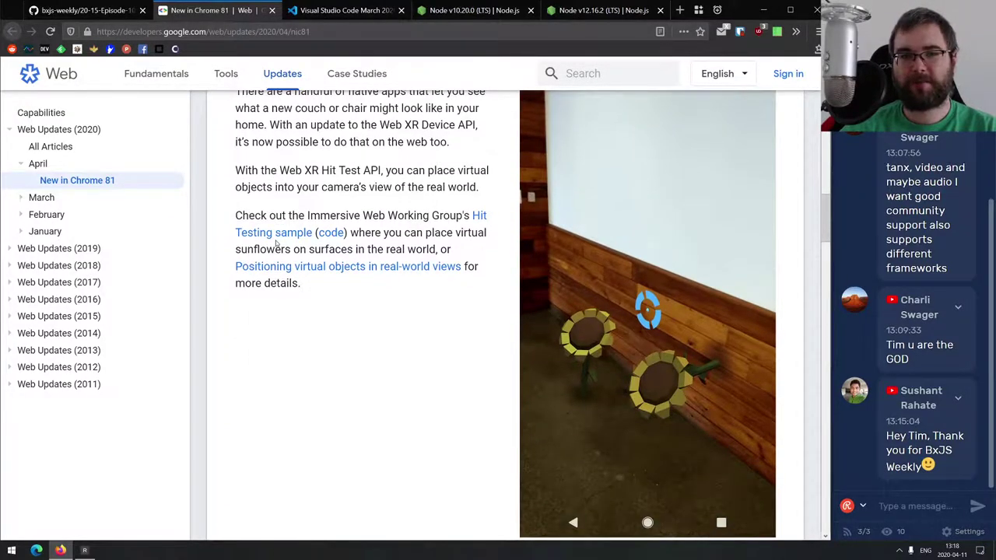
# Step: Read through the remaining sections of the New in Chrome 81 post
pyautogui.scroll(-1, 276, 241)
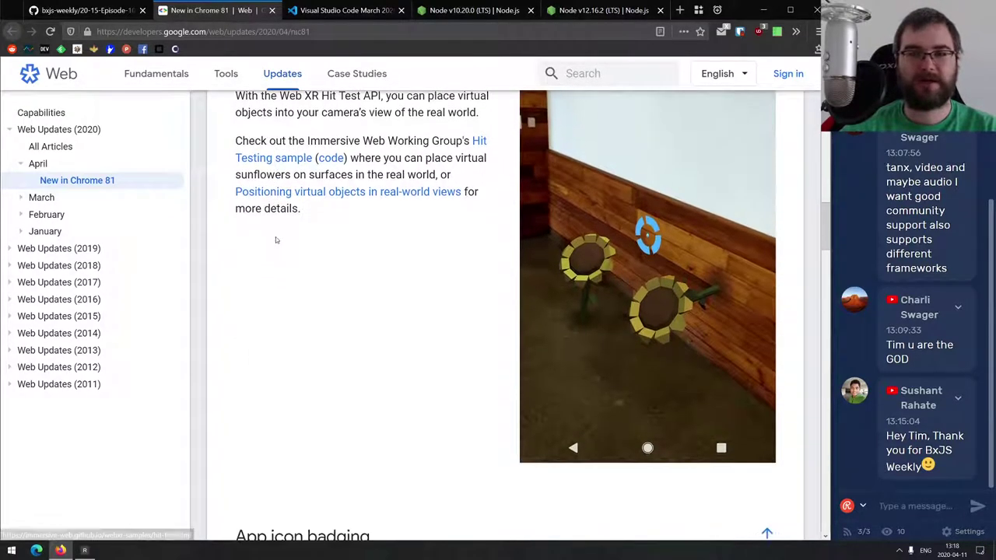
pyautogui.scroll(-1, 714, 247)
pyautogui.scroll(1, 482, 226)
pyautogui.scroll(-1, 338, 311)
pyautogui.scroll(-2, 336, 320)
pyautogui.scroll(1, 338, 304)
pyautogui.scroll(-3, 338, 305)
pyautogui.scroll(-2, 336, 292)
pyautogui.scroll(2, 336, 290)
pyautogui.scroll(-2, 339, 299)
pyautogui.scroll(-1, 346, 310)
pyautogui.scroll(2, 347, 311)
pyautogui.scroll(2, 579, 264)
pyautogui.scroll(-4, 431, 326)
pyautogui.scroll(-4, 427, 323)
pyautogui.scroll(-2, 427, 313)
pyautogui.scroll(-2, 393, 263)
pyautogui.scroll(-1, 393, 269)
pyautogui.scroll(-2, 393, 270)
pyautogui.scroll(2, 384, 307)
pyautogui.scroll(-4, 381, 304)
pyautogui.scroll(-4, 378, 300)
pyautogui.scroll(-2, 378, 297)
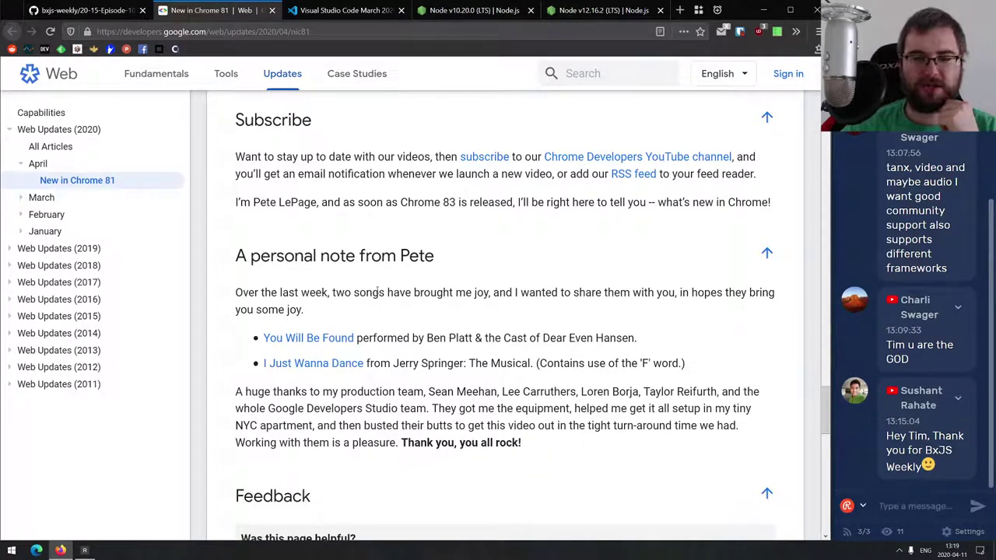
pyautogui.scroll(-4, 380, 292)
pyautogui.scroll(4, 379, 290)
pyautogui.scroll(5, 379, 288)
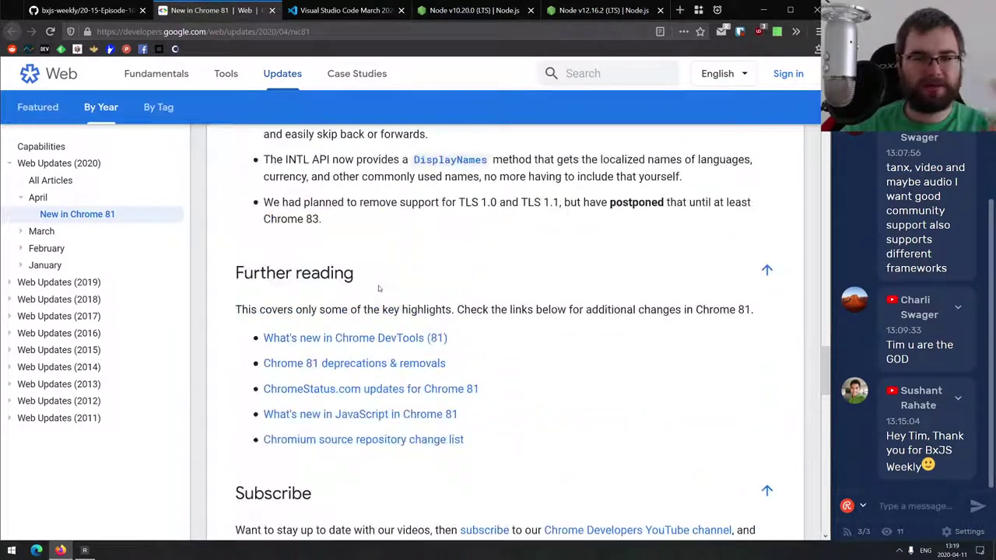
pyautogui.scroll(1, 377, 295)
pyautogui.scroll(-3, 303, 252)
pyautogui.scroll(-2, 351, 257)
# Step: Jump back to the top of the Chrome 81 article and skim down it again
pyautogui.press('Home')
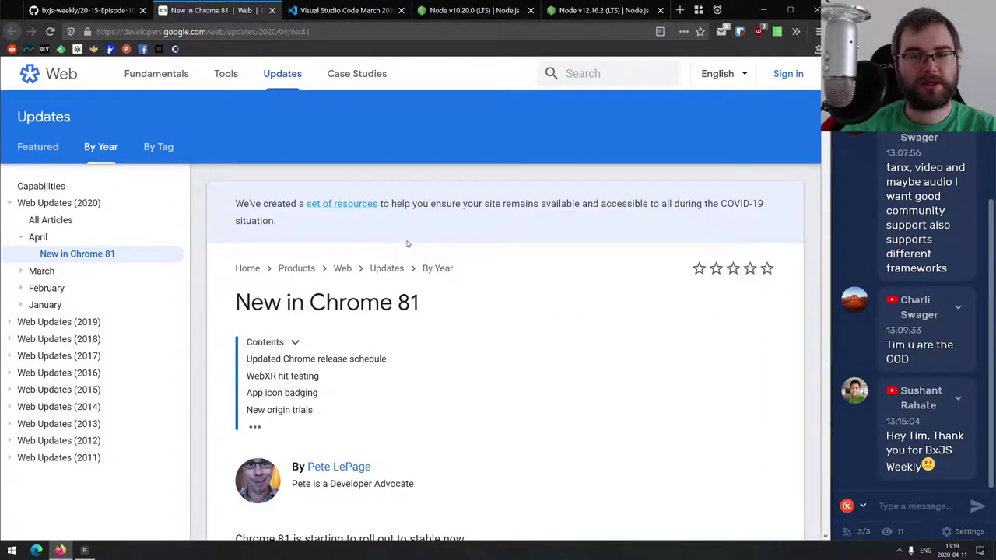
pyautogui.scroll(-5, 393, 248)
pyautogui.scroll(-6, 380, 249)
pyautogui.scroll(-3, 380, 251)
pyautogui.scroll(-8, 380, 250)
pyautogui.scroll(-5, 379, 251)
pyautogui.scroll(-6, 380, 251)
pyautogui.scroll(-4, 381, 249)
# Step: Close the New in Chrome 81 article and skim the VS Code 1.44 release notes
pyautogui.hotkey('ctrl', 'w')
pyautogui.scroll(-1, 396, 250)
pyautogui.scroll(-3, 395, 252)
pyautogui.scroll(-2, 395, 253)
pyautogui.scroll(-3, 396, 253)
pyautogui.scroll(-1, 397, 253)
pyautogui.scroll(-2, 398, 252)
pyautogui.scroll(1, 397, 253)
pyautogui.scroll(-1, 397, 250)
pyautogui.scroll(1, 477, 324)
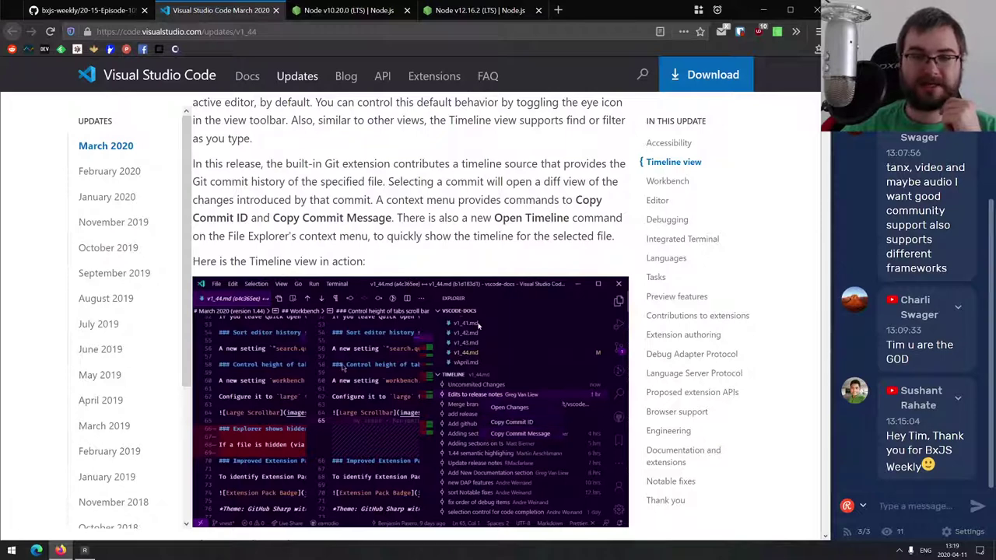
pyautogui.scroll(-1, 473, 324)
pyautogui.scroll(-1, 468, 321)
pyautogui.scroll(-3, 456, 321)
pyautogui.scroll(-2, 454, 312)
pyautogui.scroll(-5, 454, 311)
pyautogui.scroll(-5, 454, 311)
pyautogui.scroll(-5, 458, 305)
pyautogui.scroll(-5, 457, 306)
pyautogui.scroll(-5, 457, 304)
pyautogui.scroll(-5, 457, 299)
pyautogui.scroll(-5, 457, 292)
pyautogui.scroll(-5, 457, 289)
pyautogui.scroll(-5, 457, 289)
pyautogui.scroll(-5, 457, 291)
pyautogui.scroll(-5, 457, 293)
pyautogui.scroll(-5, 457, 293)
pyautogui.scroll(-5, 457, 293)
pyautogui.scroll(-5, 456, 294)
pyautogui.scroll(-5, 457, 294)
pyautogui.scroll(-3, 456, 294)
pyautogui.scroll(8, 457, 293)
pyautogui.scroll(3, 457, 294)
pyautogui.scroll(-2, 457, 294)
pyautogui.scroll(-2, 450, 288)
pyautogui.scroll(-5, 449, 288)
pyautogui.scroll(7, 449, 289)
pyautogui.scroll(-4, 436, 300)
# Step: Autoscroll back to the top of the VS Code notes and close that tab
pyautogui.scroll(-1, 228, 265)
pyautogui.scroll(-4, 272, 296)
pyautogui.scroll(-4, 312, 318)
pyautogui.middleClick(491, 521)
pyautogui.middleClick(453, 298)
pyautogui.hotkey('ctrl', 'w')
# Step: Read the Node v10.20.0 notes, highlighting the npm, openssl and libuv upgrade entries
pyautogui.scroll(-2, 245, 165)
pyautogui.scroll(-2, 245, 168)
pyautogui.scroll(-2, 245, 167)
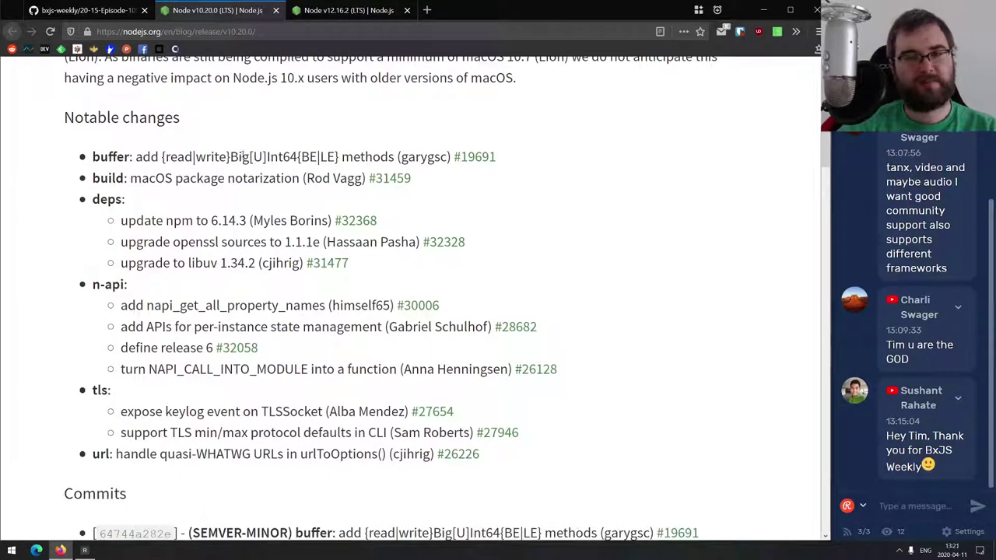
pyautogui.moveTo(122, 221); pyautogui.dragTo(192, 220)
pyautogui.doubleClick(196, 242)
pyautogui.doubleClick(195, 263)
# Step: Skim the v12.16.2 notes, close both Node.js tabs, and scroll to Libs & demos
pyautogui.click(345, 10)
pyautogui.scroll(-2, 288, 249)
pyautogui.scroll(-1, 280, 218)
pyautogui.scroll(1, 276, 198)
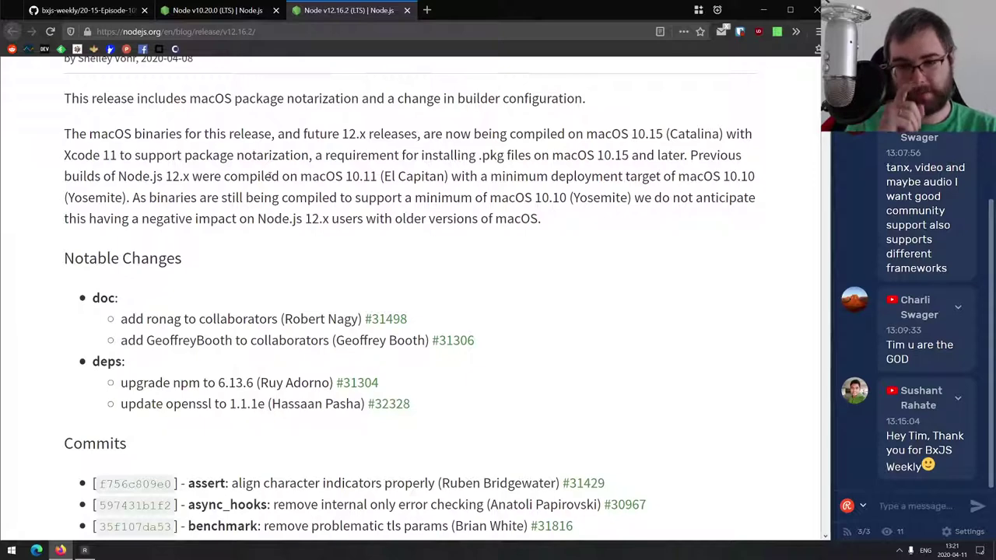
pyautogui.scroll(3, 314, 234)
pyautogui.hotkey('ctrl', 'pageup')
pyautogui.hotkey('ctrl', 'w')
pyautogui.scroll(-2, 315, 232)
pyautogui.scroll(-2, 311, 225)
# Step: Open vscode-winddown, josk, css-render, hyperstatic, rosetta, react-see-through, Chocolat, react-trello, clack, Vuln Cost, QuakeJS in background tabs
pyautogui.middleClick(156, 175)
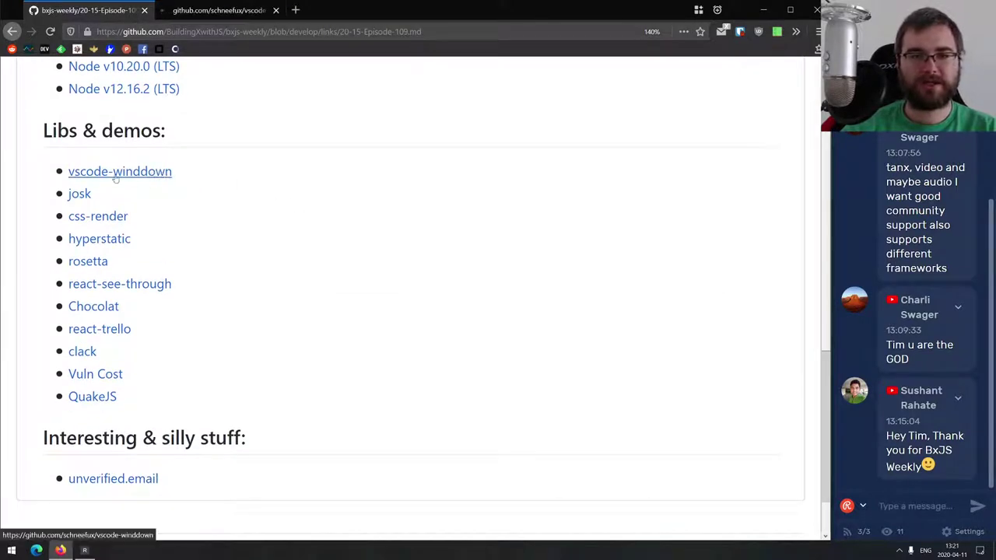
pyautogui.middleClick(78, 195)
pyautogui.middleClick(92, 220)
pyautogui.middleClick(98, 239)
pyautogui.middleClick(88, 261)
pyautogui.middleClick(109, 284)
pyautogui.middleClick(94, 307)
pyautogui.middleClick(104, 329)
pyautogui.middleClick(81, 352)
pyautogui.middleClick(94, 374)
pyautogui.middleClick(92, 397)
# Step: Switch to the vscode-winddown repository and read through its README
pyautogui.click(108, 11)
pyautogui.scroll(-5, 271, 244)
pyautogui.scroll(-1, 271, 244)
pyautogui.scroll(-2, 272, 245)
pyautogui.scroll(-2, 273, 247)
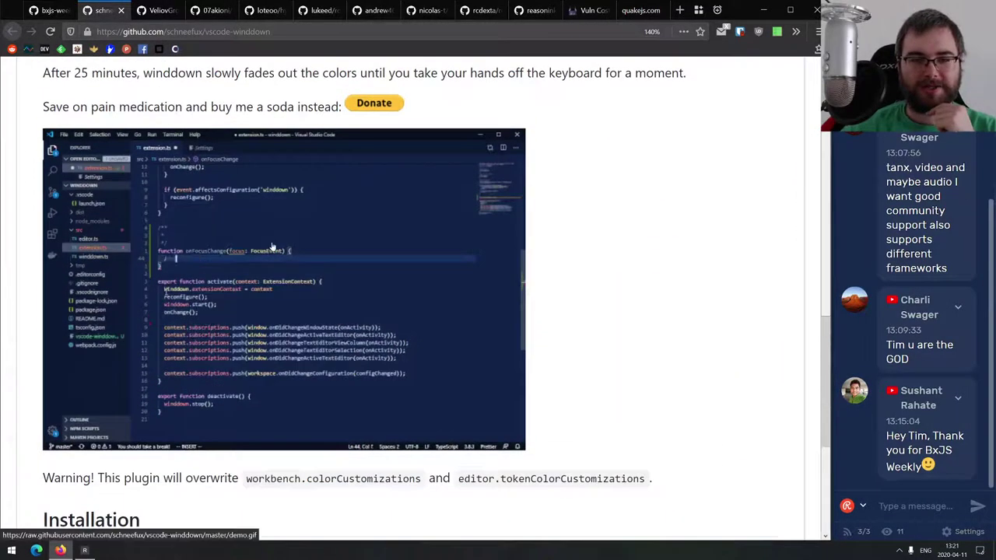
pyautogui.scroll(-1, 248, 283)
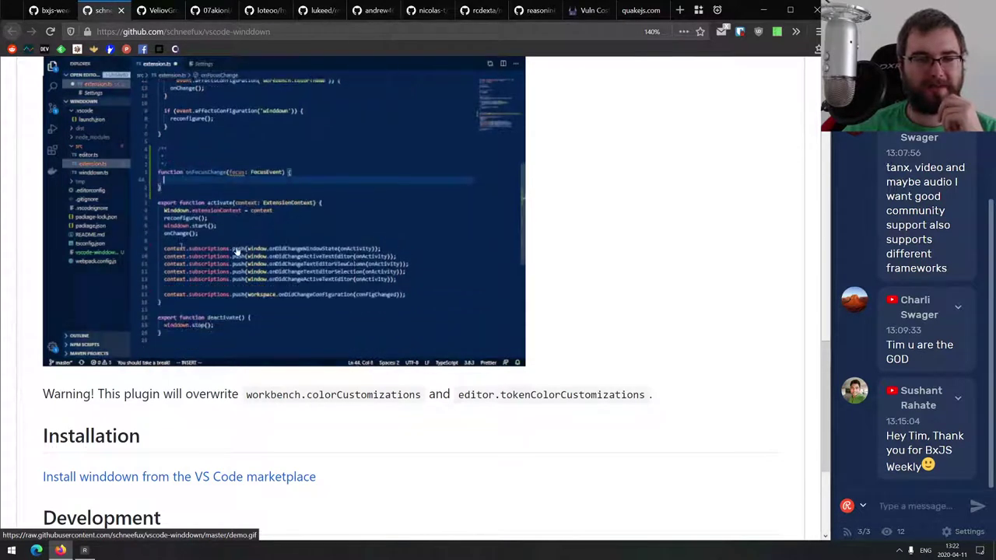
pyautogui.scroll(3, 233, 241)
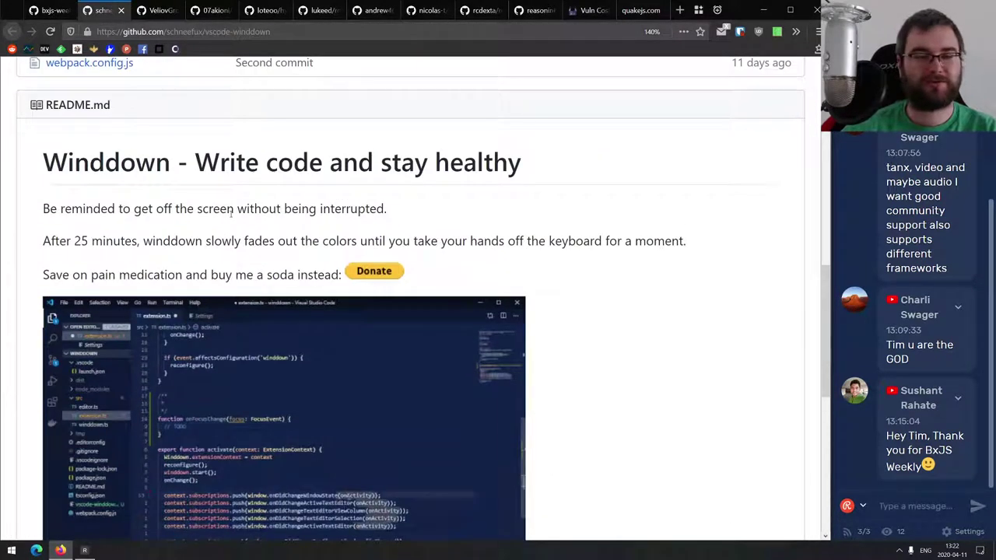
# Step: Close vscode-winddown and scroll through the josk scheduler README
pyautogui.hotkey('ctrl', 'w')
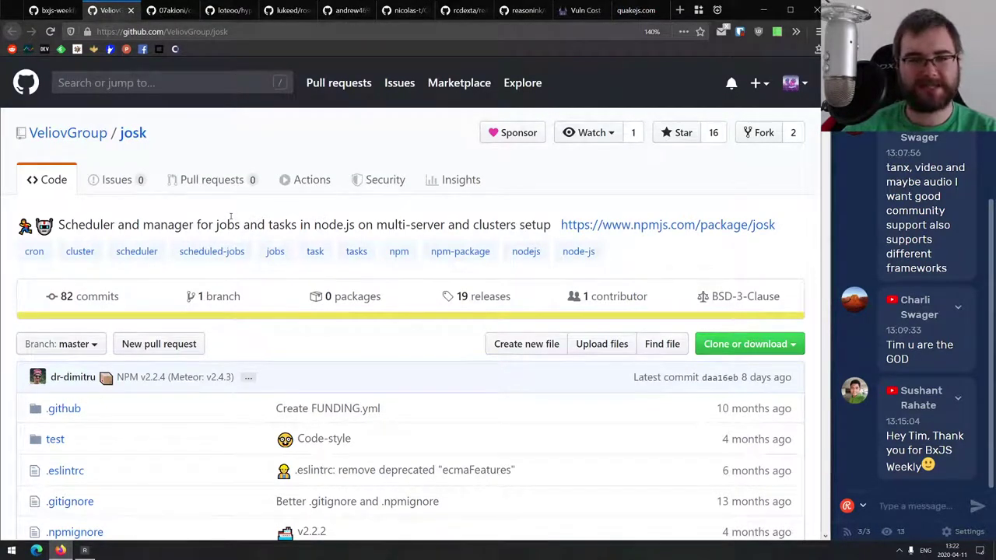
pyautogui.scroll(-7, 226, 226)
pyautogui.scroll(-8, 222, 232)
pyautogui.scroll(-5, 222, 231)
pyautogui.scroll(-5, 222, 229)
pyautogui.scroll(-4, 222, 228)
pyautogui.scroll(-2, 221, 228)
pyautogui.scroll(-1, 223, 228)
pyautogui.scroll(-2, 223, 228)
pyautogui.scroll(-5, 223, 230)
pyautogui.scroll(-2, 223, 231)
pyautogui.scroll(-2, 223, 230)
pyautogui.scroll(-2, 223, 230)
pyautogui.scroll(-3, 223, 230)
pyautogui.scroll(-5, 224, 230)
pyautogui.scroll(-2, 222, 230)
pyautogui.scroll(-3, 221, 230)
pyautogui.scroll(-3, 222, 231)
pyautogui.scroll(-2, 217, 243)
pyautogui.scroll(-4, 322, 407)
# Step: Return to the top of the josk README, reread it, and close the tab
pyautogui.press('Home')
pyautogui.scroll(-5, 422, 97)
pyautogui.scroll(-5, 421, 96)
pyautogui.scroll(-3, 422, 96)
pyautogui.scroll(-1, 422, 97)
pyautogui.scroll(-2, 422, 98)
pyautogui.scroll(-3, 422, 97)
pyautogui.hotkey('ctrl', 'w')
# Step: Scroll down through the css-render README's usage examples
pyautogui.scroll(-3, 400, 147)
pyautogui.scroll(-6, 400, 147)
pyautogui.scroll(-3, 398, 148)
pyautogui.scroll(-5, 397, 147)
pyautogui.scroll(-1, 397, 147)
pyautogui.scroll(-1, 397, 147)
pyautogui.scroll(-1, 397, 147)
pyautogui.scroll(1, 395, 146)
pyautogui.scroll(-1, 394, 143)
pyautogui.scroll(-1, 385, 142)
pyautogui.scroll(-1, 173, 130)
pyautogui.scroll(-1, 174, 131)
pyautogui.scroll(-1, 177, 135)
pyautogui.scroll(-1, 186, 146)
pyautogui.scroll(-1, 187, 144)
pyautogui.scroll(-1, 186, 140)
pyautogui.scroll(-1, 191, 148)
pyautogui.scroll(-2, 193, 152)
pyautogui.scroll(-3, 196, 151)
pyautogui.scroll(-1, 195, 151)
pyautogui.scroll(3, 195, 152)
pyautogui.scroll(1, 196, 154)
pyautogui.scroll(1, 196, 153)
pyautogui.scroll(1, 78, 164)
pyautogui.scroll(-1, 71, 187)
pyautogui.scroll(-4, 71, 190)
pyautogui.scroll(-2, 71, 184)
pyautogui.scroll(-3, 70, 179)
# Step: Return to the top of the css-render README and move on to the next tab
pyautogui.scroll(3, 223, 221)
pyautogui.scroll(6, 223, 221)
pyautogui.scroll(8, 224, 221)
pyautogui.scroll(5, 225, 222)
pyautogui.scroll(3, 225, 222)
pyautogui.scroll(5, 225, 222)
pyautogui.scroll(2, 225, 222)
pyautogui.scroll(3, 225, 222)
pyautogui.scroll(2, 224, 222)
pyautogui.scroll(2, 233, 202)
pyautogui.scroll(5, 264, 191)
pyautogui.scroll(3, 282, 187)
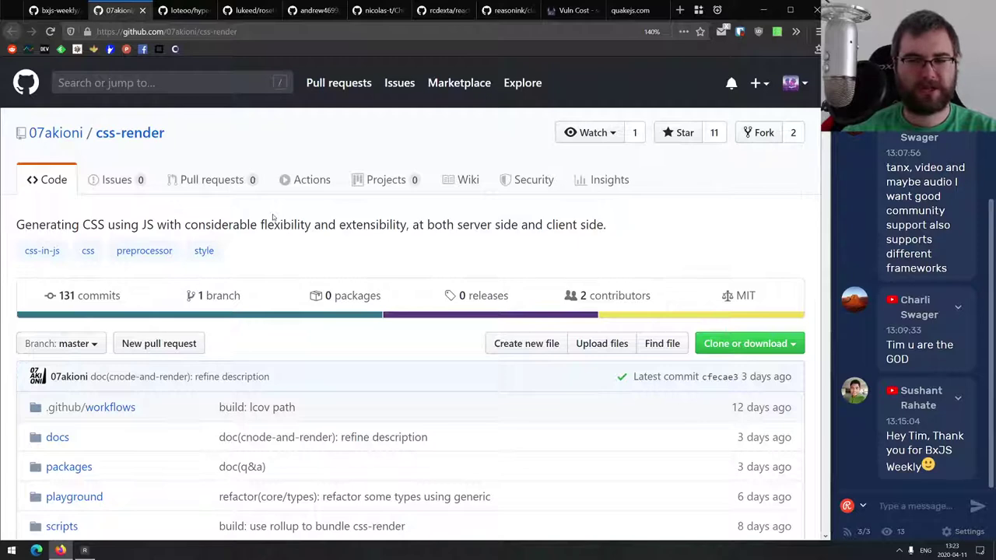
pyautogui.hotkey('ctrl', 'Tab')
# Step: Open the hyperstatic.dev demo site in a new tab and switch to it
pyautogui.scroll(-2, 356, 258)
pyautogui.scroll(-3, 288, 152)
pyautogui.scroll(-5, 288, 153)
pyautogui.scroll(4, 288, 152)
pyautogui.scroll(3, 288, 153)
pyautogui.scroll(-3, 288, 153)
pyautogui.middleClick(293, 311)
pyautogui.hotkey('ctrl', 'Tab')
# Step: Search the web for 'hyper app' and check the first result
pyautogui.scroll(-5, 563, 270)
pyautogui.scroll(-3, 573, 296)
pyautogui.scroll(-10, 467, 249)
pyautogui.click(260, 35)
pyautogui.write('hyper app')
pyautogui.press('Return')
pyautogui.click(95, 213)
pyautogui.hotkey('alt', 'Left')
# Step: Open the jorgebucaran/hyperapp GitHub repository from the search results
pyautogui.scroll(-2, 295, 274)
pyautogui.scroll(-6, 288, 255)
pyautogui.scroll(1, 234, 233)
pyautogui.scroll(1, 217, 226)
pyautogui.scroll(-6, 189, 221)
pyautogui.scroll(4, 189, 221)
pyautogui.scroll(-4, 197, 229)
pyautogui.scroll(-4, 199, 235)
pyautogui.click(311, 111)
# Step: Read through the Hyperapp README's features and Quickstart, then close that tab
pyautogui.scroll(-1, 327, 177)
pyautogui.scroll(-3, 296, 179)
pyautogui.scroll(-6, 266, 180)
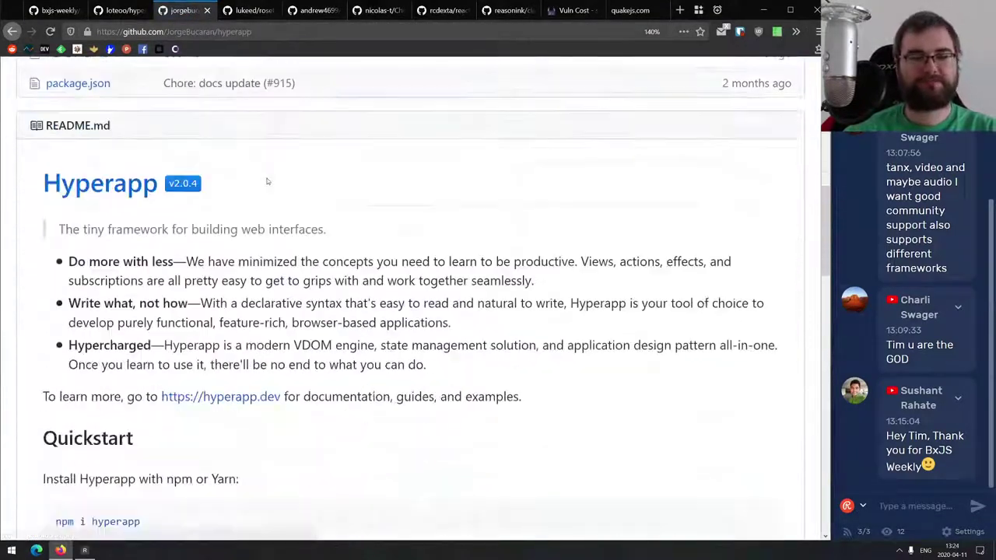
pyautogui.scroll(-2, 266, 181)
pyautogui.scroll(-1, 266, 181)
pyautogui.scroll(-2, 271, 184)
pyautogui.scroll(-2, 274, 191)
pyautogui.scroll(-1, 277, 200)
pyautogui.scroll(-6, 279, 190)
pyautogui.scroll(9, 277, 194)
pyautogui.scroll(12, 274, 203)
pyautogui.scroll(5, 276, 203)
pyautogui.scroll(2, 271, 171)
pyautogui.scroll(-8, 241, 204)
pyautogui.scroll(-2, 242, 186)
pyautogui.scroll(-1, 243, 179)
pyautogui.scroll(-1, 243, 171)
pyautogui.scroll(-3, 243, 171)
pyautogui.scroll(-2, 243, 171)
pyautogui.hotkey('ctrl', 'w')
# Step: Skim the hyperstatic repository page, return to its top, and close it
pyautogui.scroll(-1, 173, 278)
pyautogui.scroll(-3, 176, 278)
pyautogui.scroll(-2, 179, 278)
pyautogui.press('Home')
pyautogui.hotkey('ctrl', 'w')
# Step: Scroll through the rosetta README's features and usage down to the API section
pyautogui.scroll(-5, 226, 226)
pyautogui.scroll(-5, 225, 225)
pyautogui.scroll(-2, 226, 192)
pyautogui.scroll(-3, 226, 198)
pyautogui.scroll(-3, 225, 199)
pyautogui.scroll(2, 226, 198)
pyautogui.scroll(-2, 225, 215)
pyautogui.scroll(2, 226, 216)
pyautogui.scroll(-6, 230, 203)
pyautogui.scroll(-3, 231, 210)
pyautogui.scroll(-2, 232, 214)
pyautogui.scroll(-3, 234, 220)
pyautogui.scroll(-1, 234, 217)
pyautogui.scroll(-2, 233, 217)
# Step: Scroll back up the rosetta README and close its tab
pyautogui.scroll(5, 333, 356)
pyautogui.scroll(8, 342, 374)
pyautogui.scroll(6, 348, 381)
pyautogui.hotkey('ctrl', 'w')
# Step: Open the react-see-through docs, toggle dark and light theme, view Absolute/fixed elements, then close
pyautogui.click(397, 225)
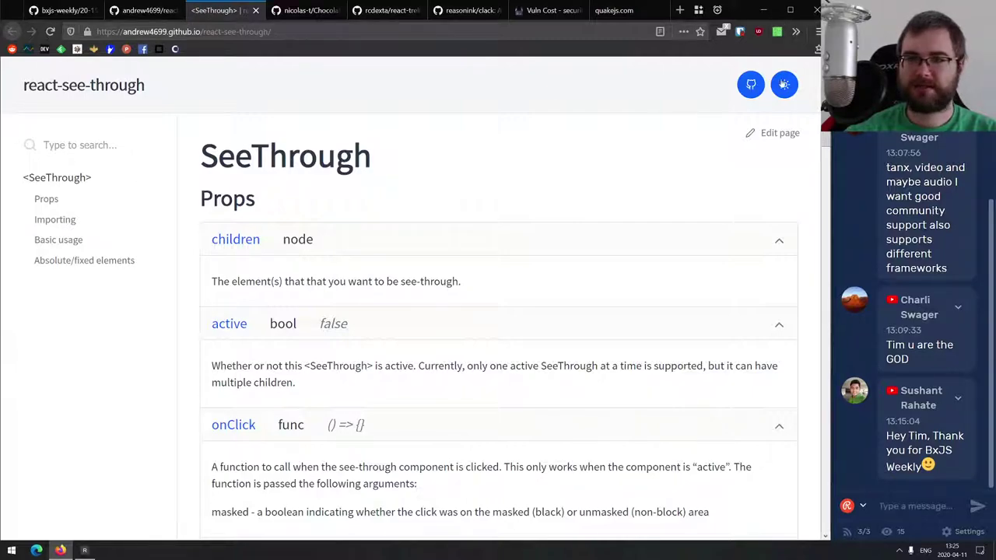
pyautogui.click(783, 86)
pyautogui.click(793, 88)
pyautogui.click(84, 260)
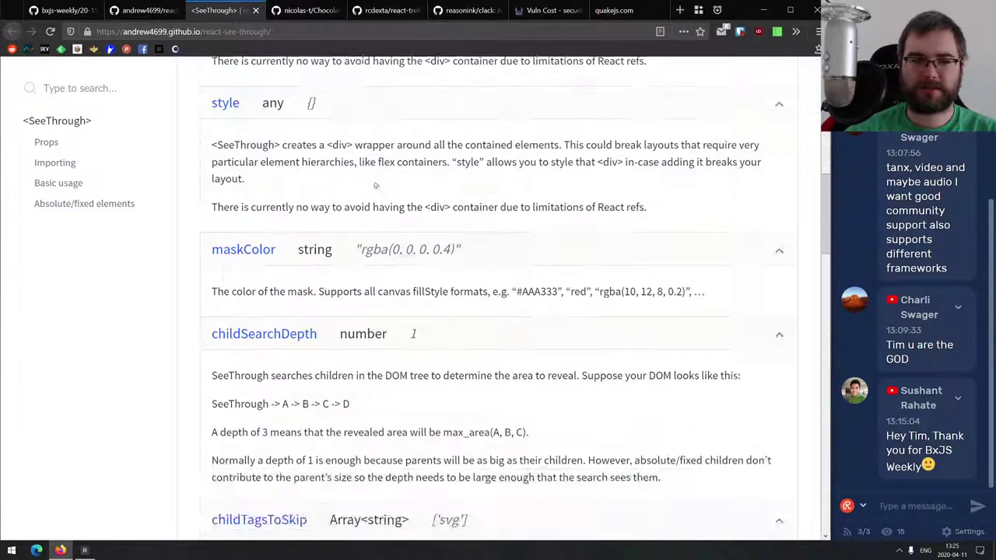
pyautogui.middleClick(224, 10)
# Step: Review the react-see-through README again and reopen its docs at the Basic usage example
pyautogui.scroll(-10, 194, 249)
pyautogui.scroll(-4, 194, 249)
pyautogui.scroll(1, 195, 249)
pyautogui.scroll(1, 195, 251)
pyautogui.scroll(-2, 236, 189)
pyautogui.scroll(-3, 230, 203)
pyautogui.scroll(-4, 224, 219)
pyautogui.scroll(-1, 225, 220)
pyautogui.scroll(-2, 225, 220)
pyautogui.scroll(1, 225, 217)
pyautogui.click(226, 216)
pyautogui.scroll(-1, 434, 226)
pyautogui.scroll(-3, 433, 226)
pyautogui.scroll(-4, 432, 222)
pyautogui.scroll(-3, 432, 218)
pyautogui.scroll(-3, 433, 218)
pyautogui.scroll(3, 433, 217)
# Step: Toggle the Basic usage spotlight overlay on and off several times, then close the docs
pyautogui.click(280, 267)
pyautogui.click(337, 259)
pyautogui.click(280, 267)
pyautogui.click(334, 323)
pyautogui.click(280, 268)
pyautogui.click(491, 363)
pyautogui.click(281, 267)
pyautogui.click(396, 218)
pyautogui.middleClick(152, 11)
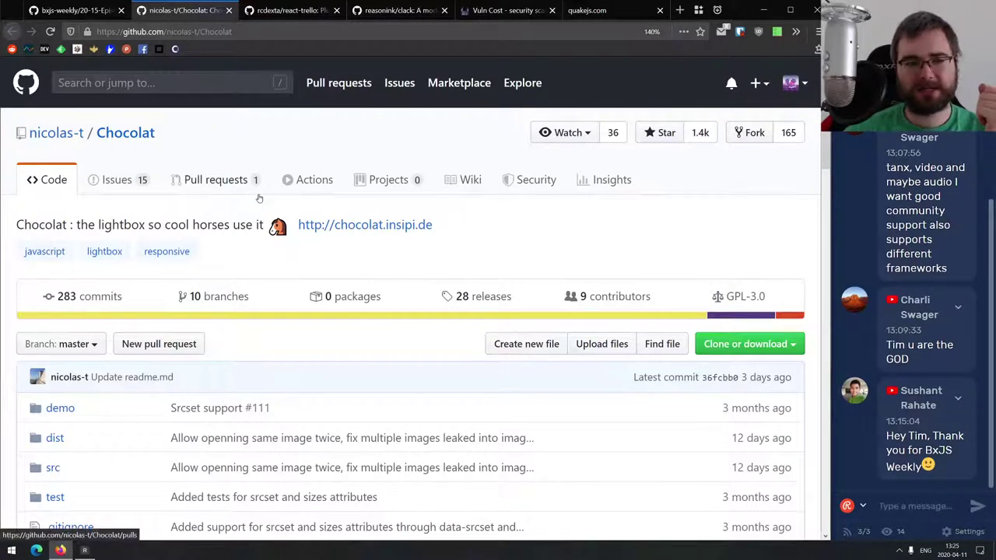
# Step: Open the Chocolat demo site in a new tab and scroll through it
pyautogui.middleClick(372, 228)
pyautogui.click(240, 19)
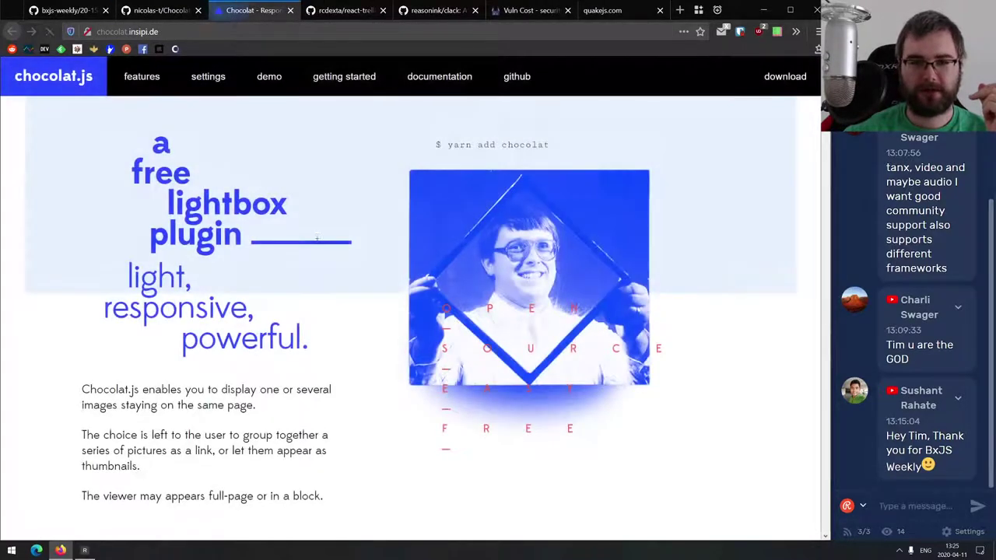
pyautogui.scroll(-3, 319, 241)
pyautogui.scroll(-3, 323, 249)
pyautogui.scroll(-2, 322, 245)
pyautogui.scroll(-5, 322, 241)
pyautogui.scroll(-2, 322, 240)
pyautogui.scroll(-2, 322, 240)
pyautogui.scroll(-3, 324, 239)
pyautogui.scroll(-2, 325, 238)
# Step: Back in the Chocolat repo, view package.json and highlight its es6-promise dependency
pyautogui.click(158, 11)
pyautogui.scroll(-2, 179, 311)
pyautogui.scroll(-6, 180, 317)
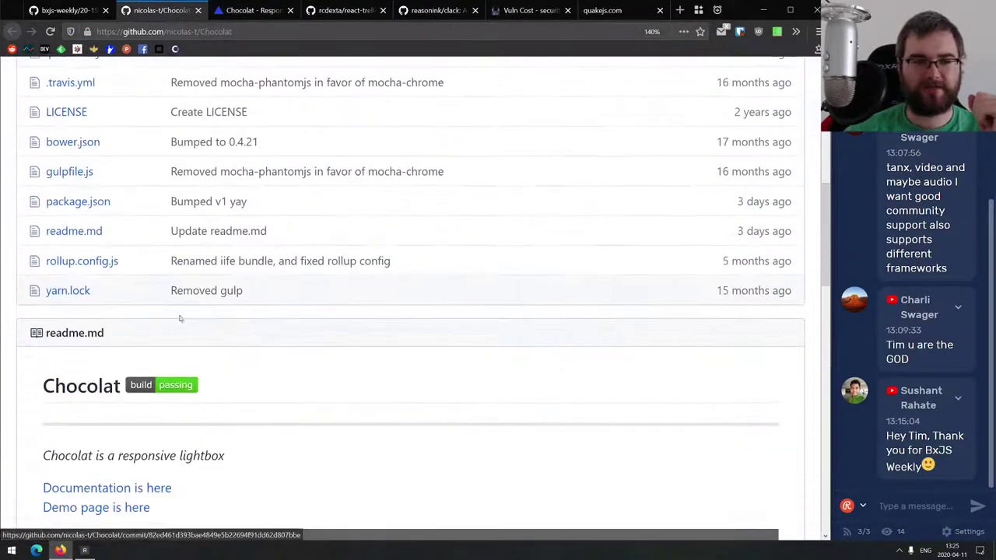
pyautogui.click(78, 202)
pyautogui.scroll(-5, 335, 250)
pyautogui.scroll(-3, 335, 249)
pyautogui.scroll(3, 333, 249)
pyautogui.moveTo(113, 202); pyautogui.dragTo(152, 203)
pyautogui.click(165, 216)
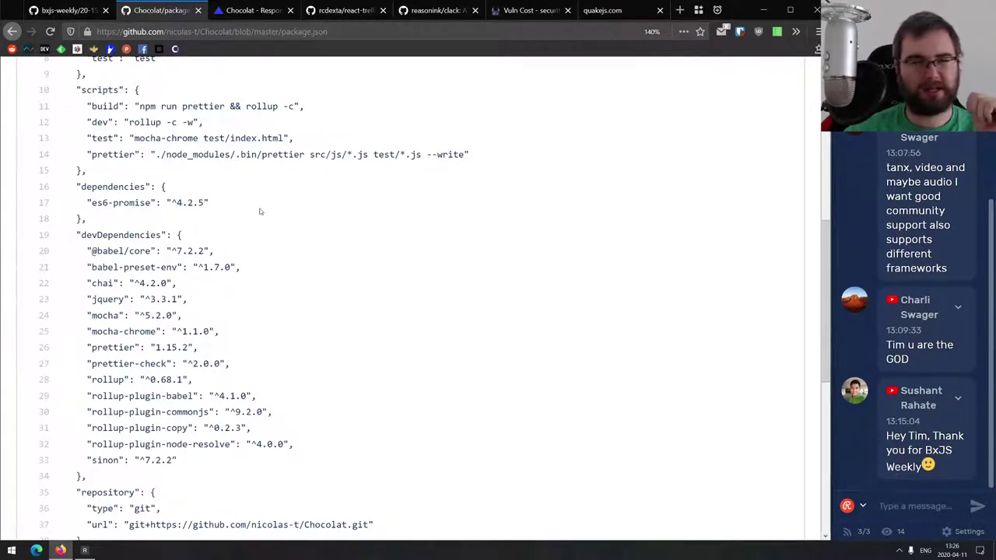
pyautogui.moveTo(261, 211); pyautogui.dragTo(91, 203)
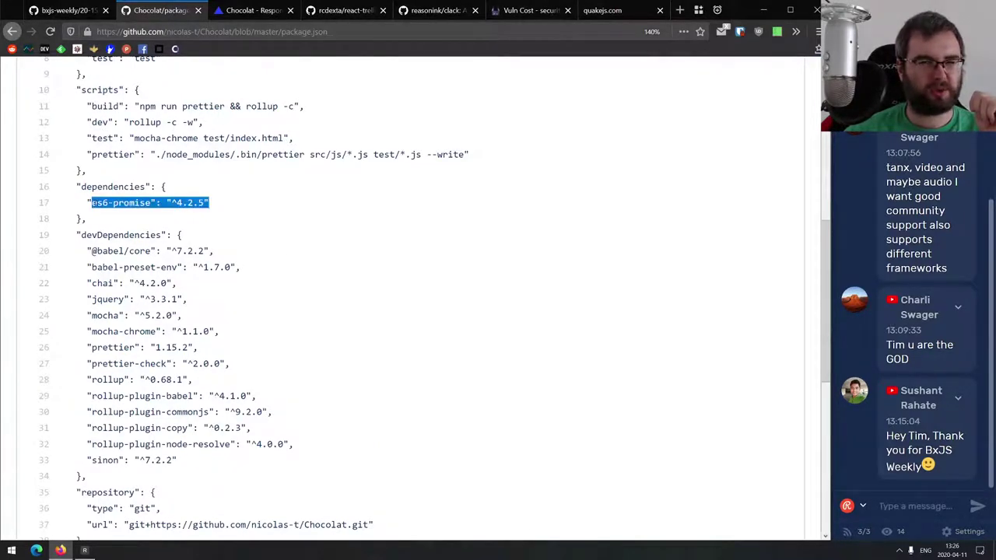
pyautogui.click(139, 219)
pyautogui.scroll(-2, 162, 237)
# Step: Close package.json, then open and close the Full window 'contain' lightbox demo
pyautogui.hotkey('ctrl', 'w')
pyautogui.scroll(-3, 288, 202)
pyautogui.click(303, 226)
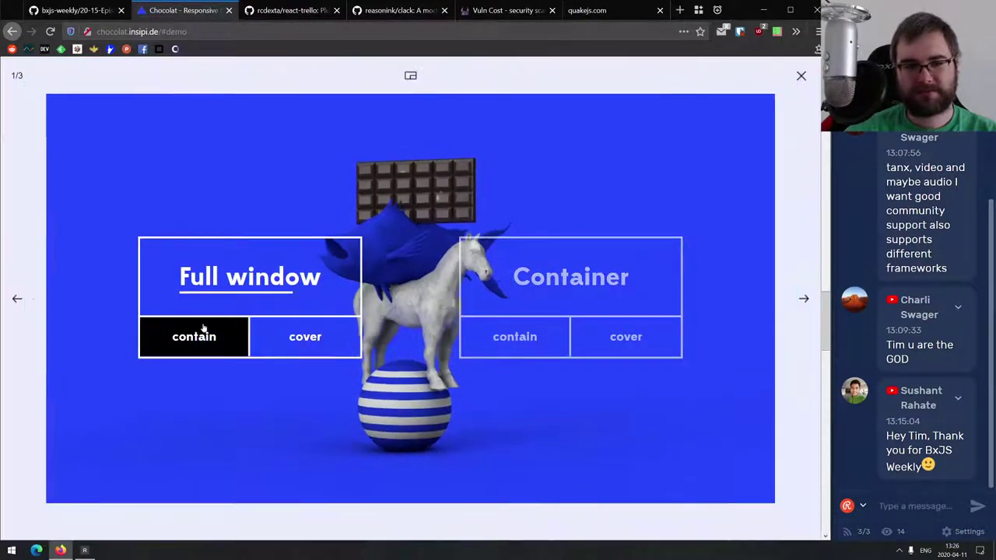
pyautogui.click(802, 75)
# Step: Close the Chocolat demo and scroll the react-trello repository page
pyautogui.hotkey('ctrl', 'w')
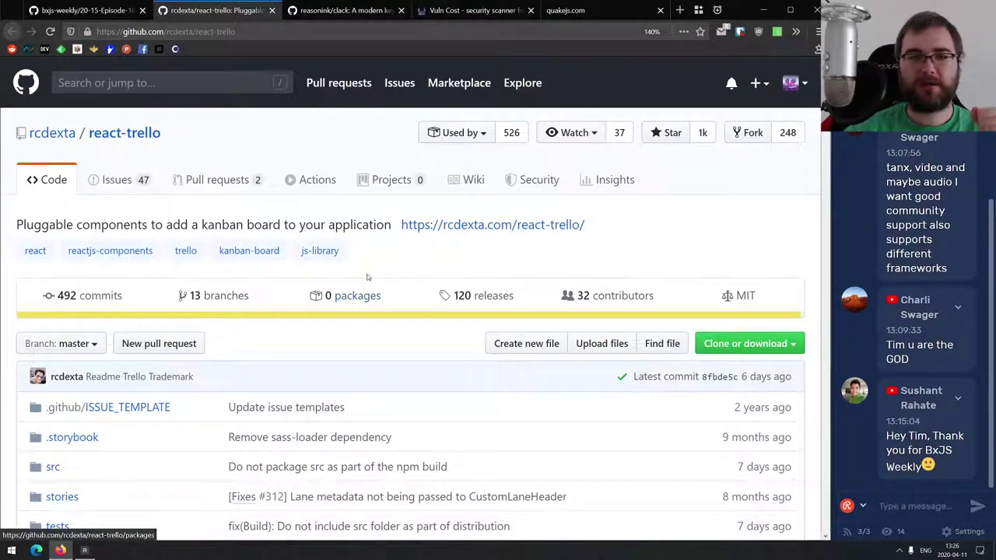
pyautogui.scroll(-3, 369, 286)
pyautogui.scroll(1, 370, 274)
pyautogui.scroll(-7, 371, 272)
pyautogui.scroll(-2, 436, 249)
pyautogui.scroll(10, 467, 233)
# Step: In the react-trello board demo, drag Buy milk, Write Blog, Clean House and Pay Rent between lanes, then close it
pyautogui.middleClick(501, 222)
pyautogui.hotkey('ctrl', 'Tab')
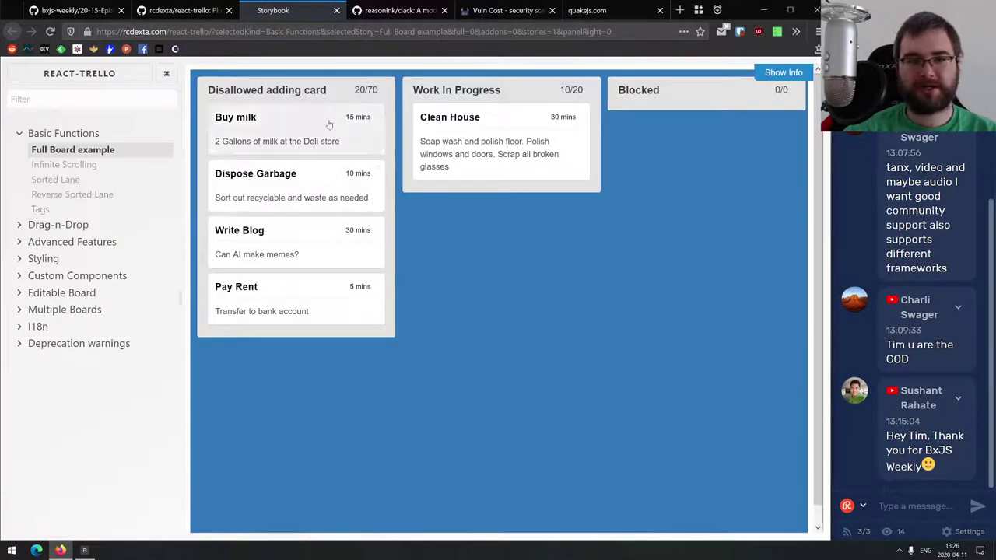
pyautogui.moveTo(329, 127); pyautogui.dragTo(494, 168)
pyautogui.moveTo(257, 183); pyautogui.dragTo(460, 175)
pyautogui.moveTo(547, 122); pyautogui.dragTo(325, 136)
pyautogui.moveTo(534, 221); pyautogui.dragTo(303, 195)
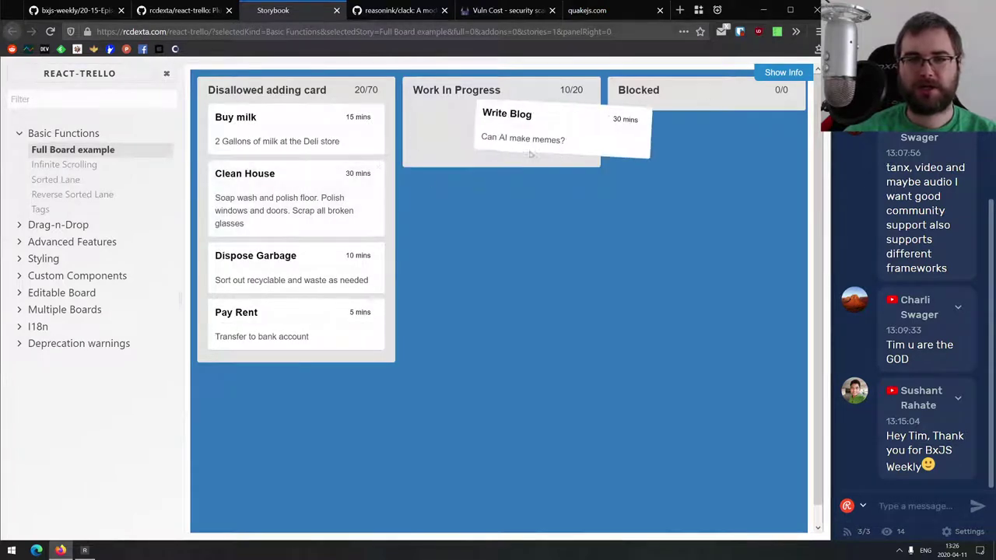
pyautogui.moveTo(498, 132); pyautogui.dragTo(502, 140)
pyautogui.moveTo(296, 198)
pyautogui.mouseDown()
pyautogui.moveTo(274, 204)
pyautogui.moveTo(447, 148)
pyautogui.mouseUp()
pyautogui.moveTo(308, 249); pyautogui.dragTo(450, 222)
pyautogui.middleClick(276, 14)
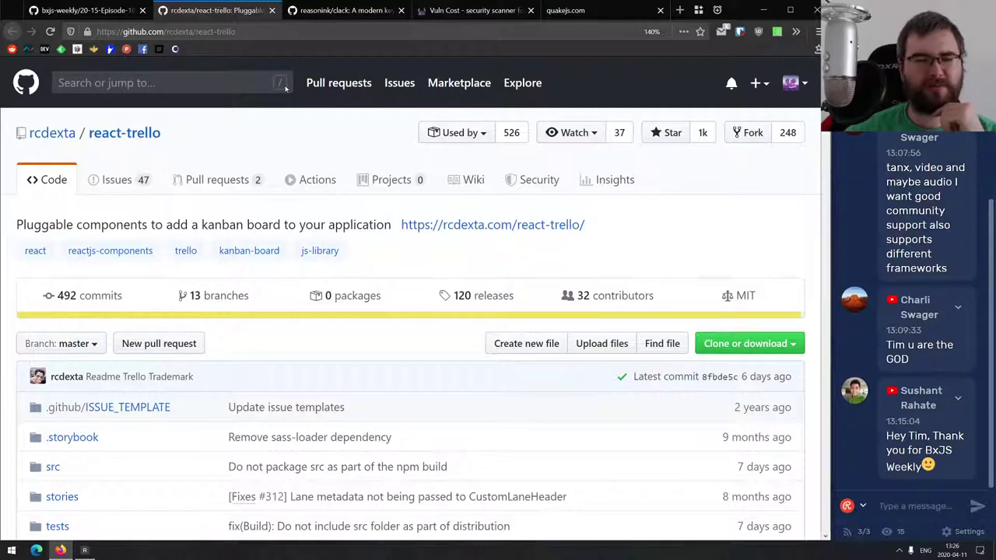
# Step: Scroll down through the react-trello README
pyautogui.scroll(-5, 327, 143)
pyautogui.scroll(-8, 323, 147)
pyautogui.scroll(-3, 320, 146)
pyautogui.scroll(-1, 320, 147)
pyautogui.scroll(-4, 319, 146)
pyautogui.scroll(-5, 320, 144)
pyautogui.scroll(-5, 320, 140)
pyautogui.scroll(-5, 320, 140)
pyautogui.scroll(-5, 319, 143)
pyautogui.scroll(-5, 320, 156)
pyautogui.scroll(-4, 321, 184)
pyautogui.scroll(-1, 321, 184)
# Step: Close react-trello and scroll the reasonink/clack repo to its Usage code block and back up
pyautogui.hotkey('ctrl', 'w')
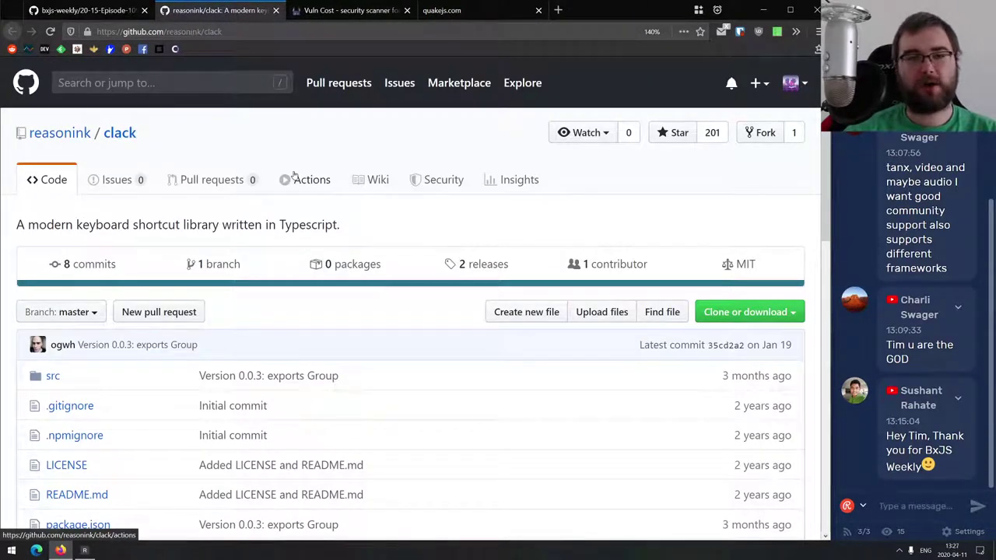
pyautogui.scroll(-6, 290, 186)
pyautogui.scroll(-7, 288, 186)
pyautogui.scroll(-5, 285, 185)
pyautogui.scroll(1, 283, 185)
pyautogui.scroll(2, 282, 184)
pyautogui.scroll(-2, 281, 175)
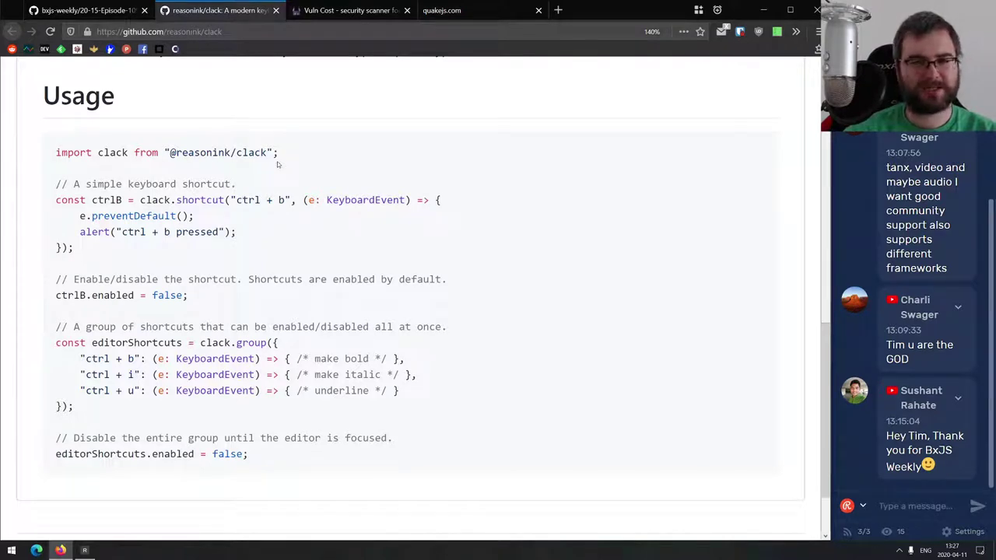
pyautogui.scroll(5, 308, 204)
pyautogui.scroll(3, 315, 210)
pyautogui.scroll(1, 321, 215)
pyautogui.scroll(1, 322, 215)
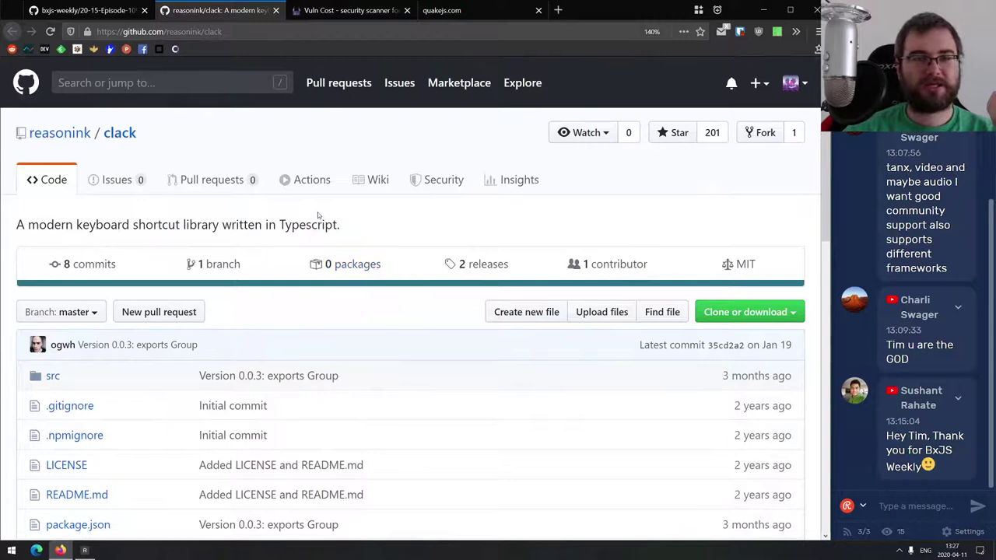
pyautogui.scroll(-10, 318, 215)
pyautogui.scroll(-2, 318, 216)
pyautogui.scroll(1, 316, 220)
pyautogui.scroll(1, 311, 155)
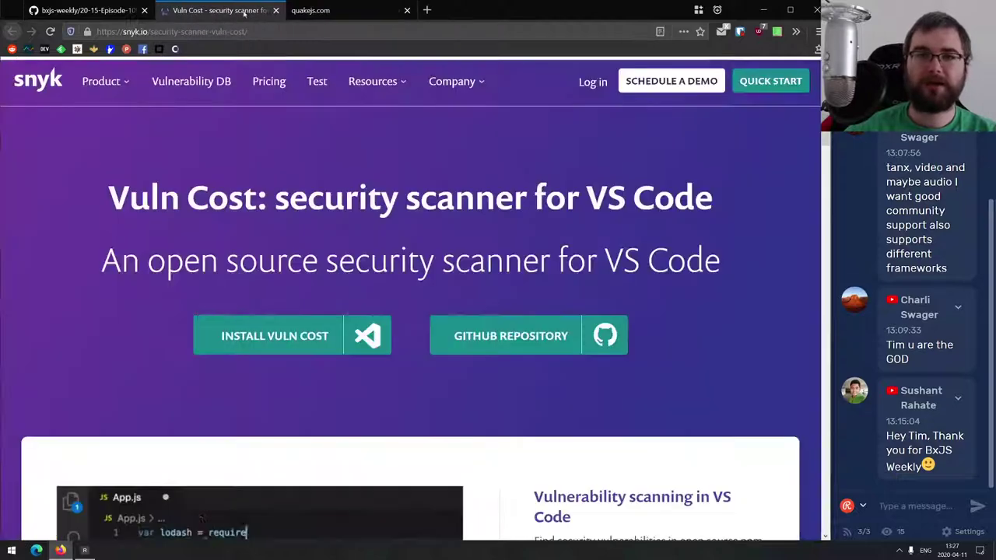
# Step: Close the clack repository and read down the Snyk Vuln Cost page
pyautogui.click(276, 10)
pyautogui.scroll(-1, 282, 122)
pyautogui.scroll(-3, 282, 122)
pyautogui.scroll(-2, 391, 245)
pyautogui.scroll(-3, 391, 245)
pyautogui.scroll(-2, 392, 245)
pyautogui.scroll(-1, 391, 245)
pyautogui.scroll(-2, 392, 242)
pyautogui.scroll(-2, 391, 242)
pyautogui.scroll(-4, 391, 242)
pyautogui.scroll(-4, 391, 242)
pyautogui.scroll(-4, 391, 241)
pyautogui.scroll(-3, 392, 242)
pyautogui.scroll(-5, 391, 242)
pyautogui.scroll(-2, 391, 242)
# Step: Return to the top of Vuln Cost and scroll to its VS Code scanning section
pyautogui.press('Home')
pyautogui.scroll(-1, 461, 144)
pyautogui.scroll(-1, 458, 215)
pyautogui.scroll(-1, 459, 214)
pyautogui.scroll(-1, 449, 206)
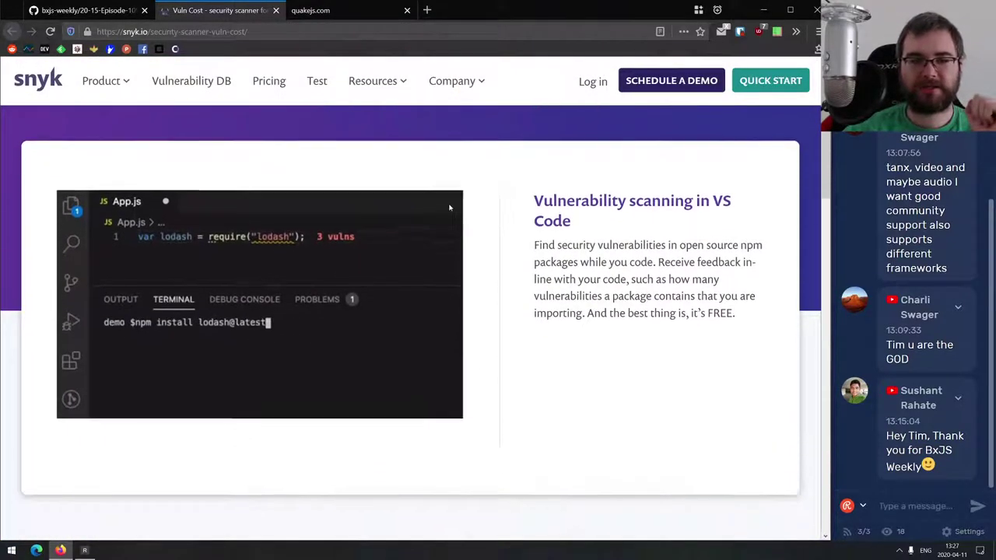
# Step: Close Vuln Cost, then briefly view and close the ioquake3 site from QuakeJS
pyautogui.hotkey('ctrl', 'w')
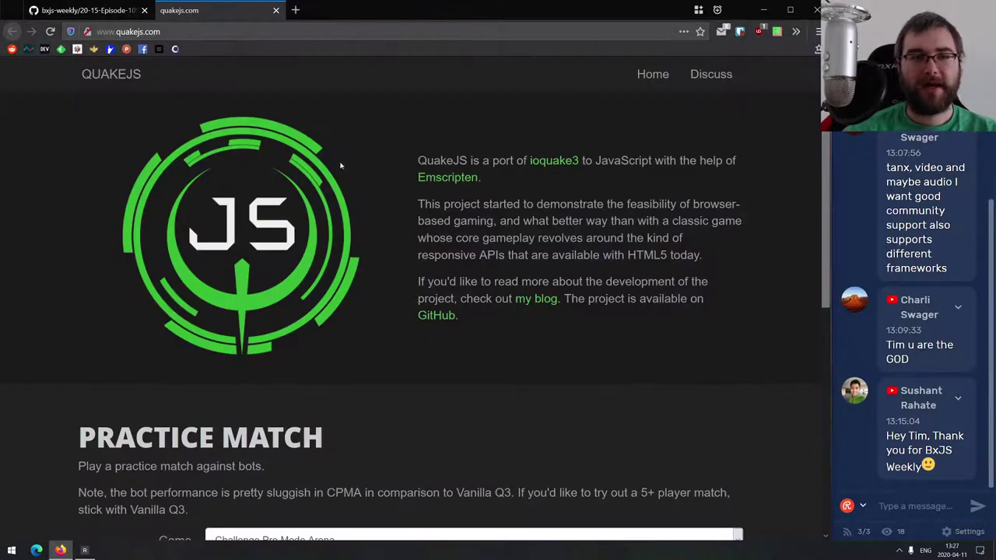
pyautogui.scroll(-2, 330, 221)
pyautogui.scroll(2, 333, 212)
pyautogui.scroll(-1, 332, 212)
pyautogui.scroll(1, 332, 212)
pyautogui.middleClick(566, 164)
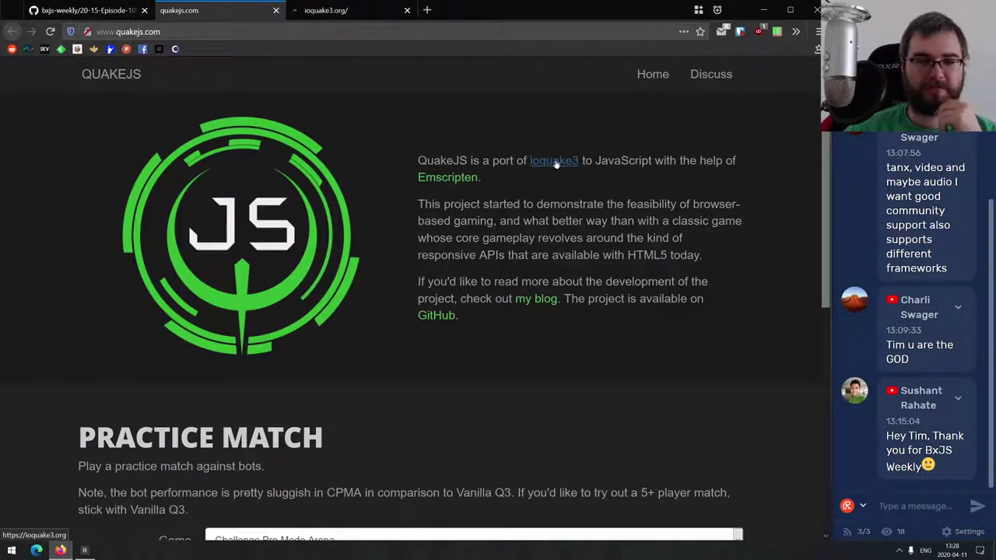
pyautogui.click(346, 10)
pyautogui.scroll(-1, 437, 186)
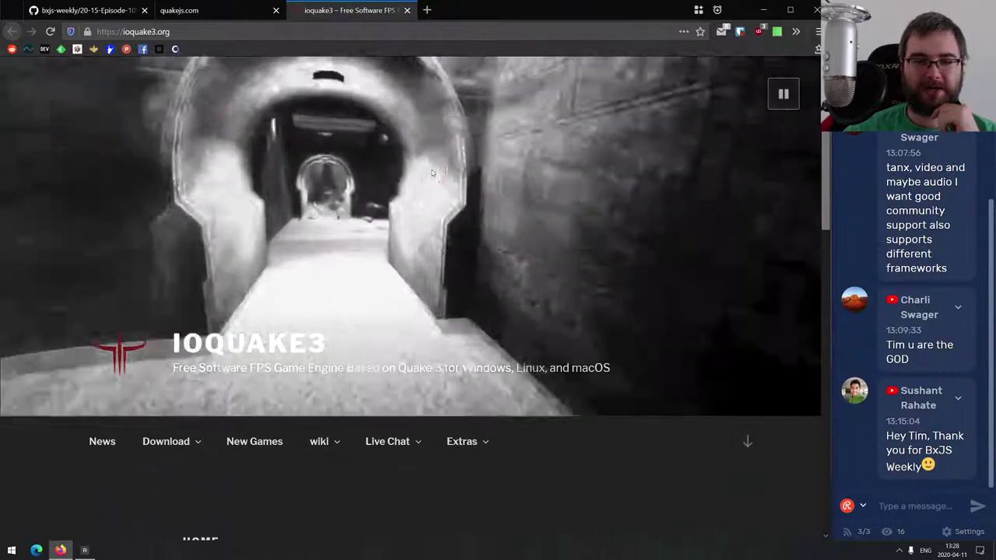
pyautogui.hotkey('ctrl', 'w')
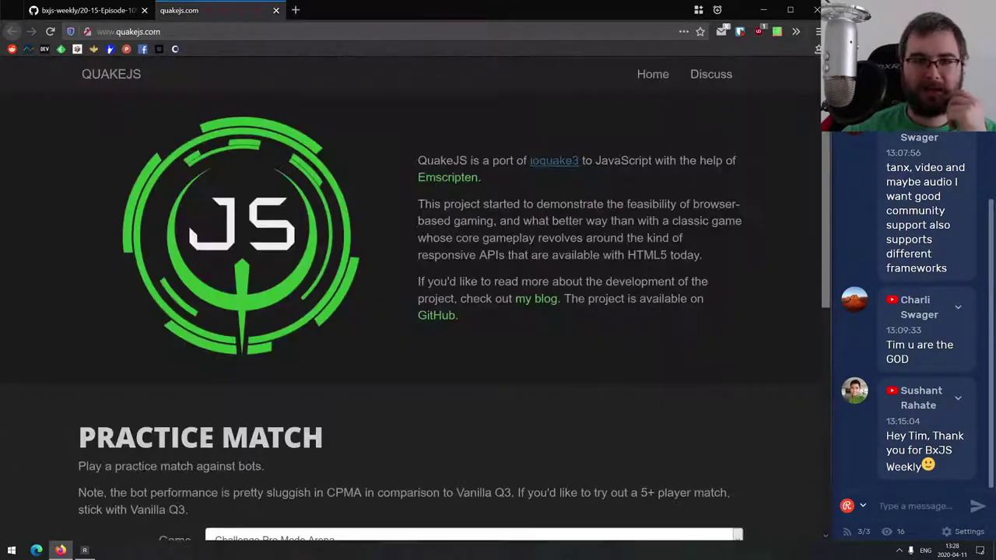
# Step: Start a Challenge Pro Mode Arena practice match with bots and accept the EULA
pyautogui.scroll(-4, 469, 192)
pyautogui.click(298, 402)
pyautogui.click(245, 241)
pyautogui.click(279, 279)
pyautogui.click(273, 278)
pyautogui.click(275, 242)
pyautogui.click(276, 260)
pyautogui.click(277, 395)
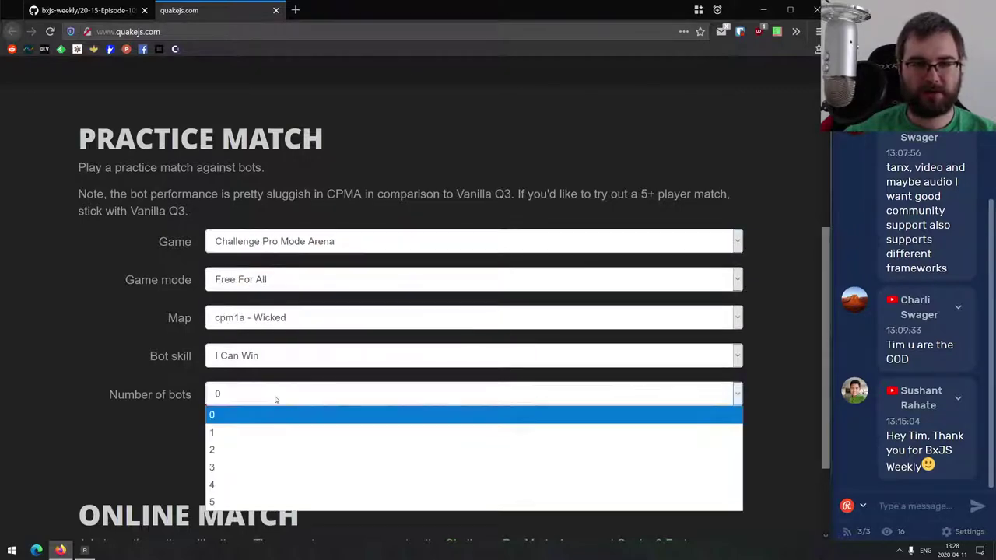
pyautogui.click(268, 468)
pyautogui.click(260, 441)
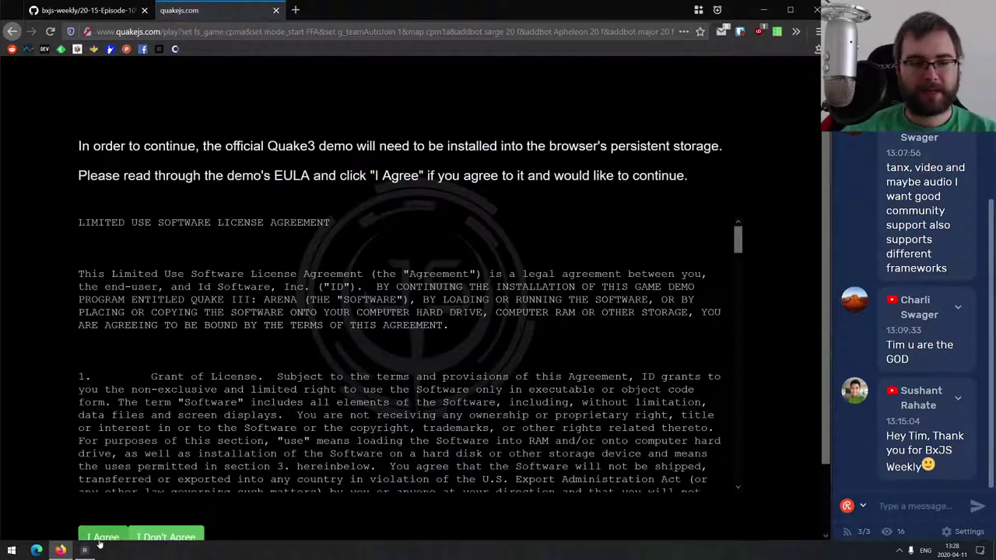
pyautogui.click(100, 535)
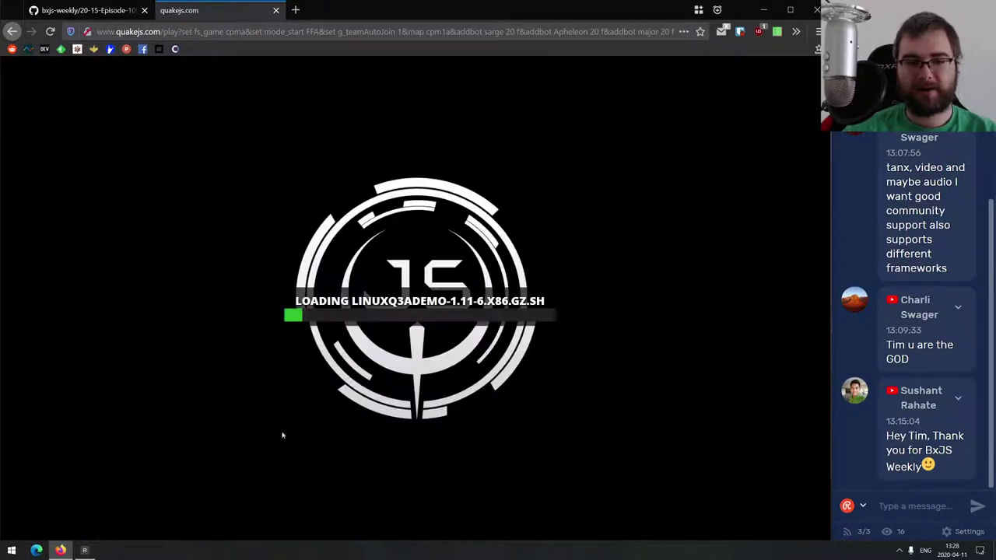
# Step: Play the QuakeJS match on Wicked, firing shotgun and rockets at opponents
pyautogui.click(376, 369)
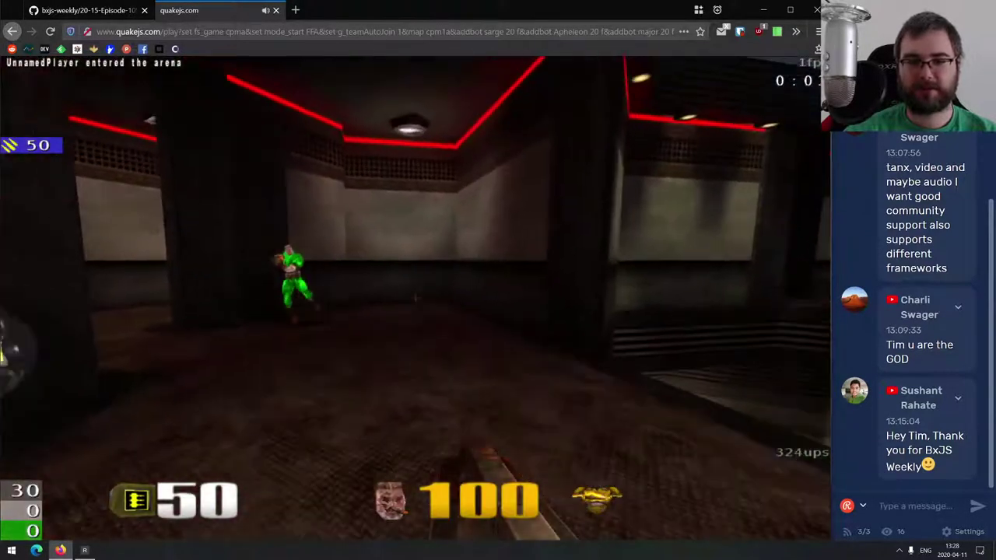
pyautogui.click(416, 298)
pyautogui.click(416, 298)
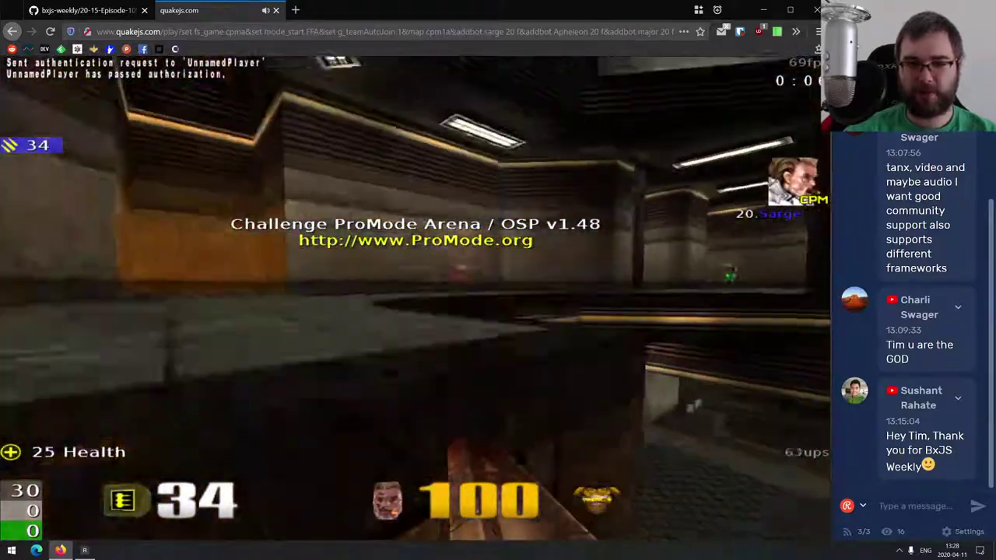
pyautogui.click(415, 298)
pyautogui.click(416, 298)
pyautogui.click(415, 298)
pyautogui.click(415, 298)
pyautogui.press('w')
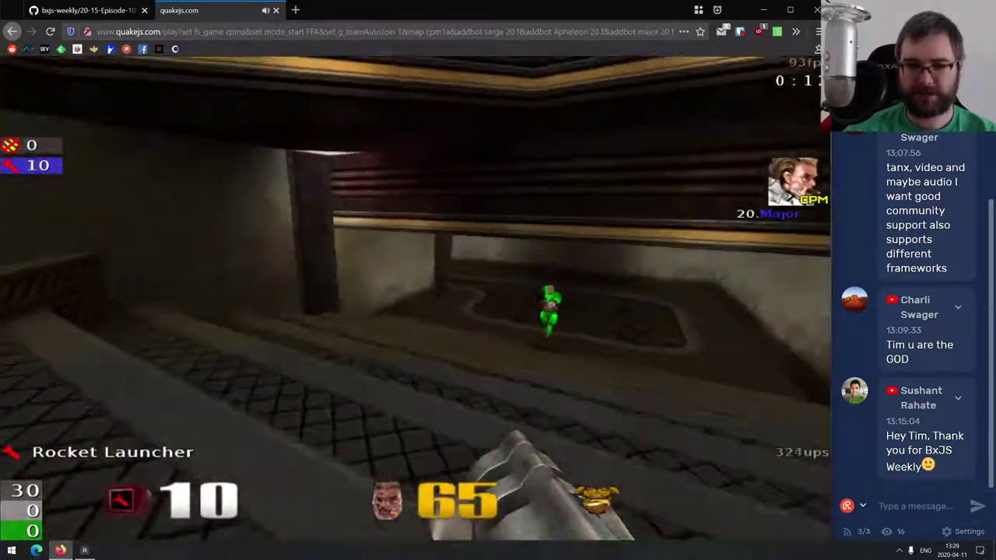
pyautogui.click(416, 299)
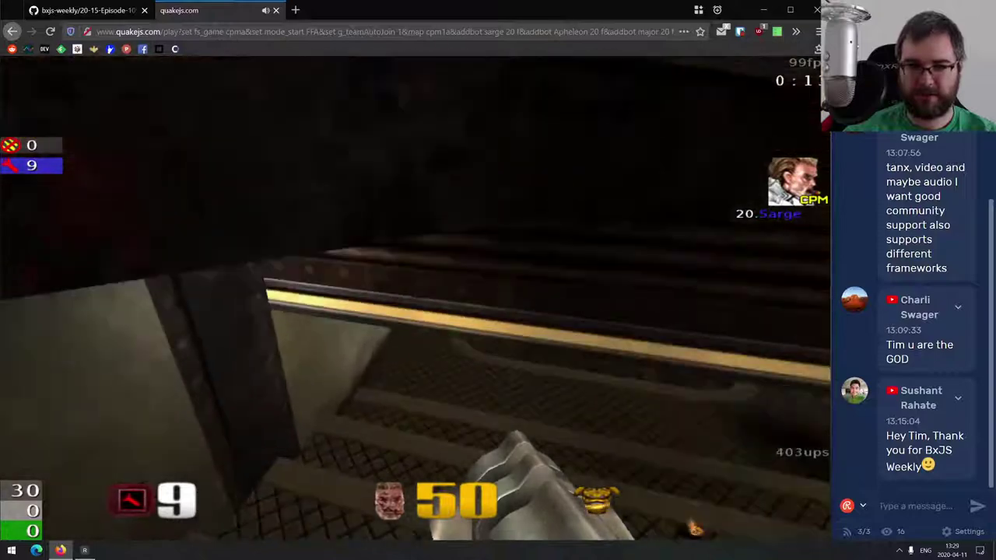
pyautogui.click(415, 298)
pyautogui.click(415, 299)
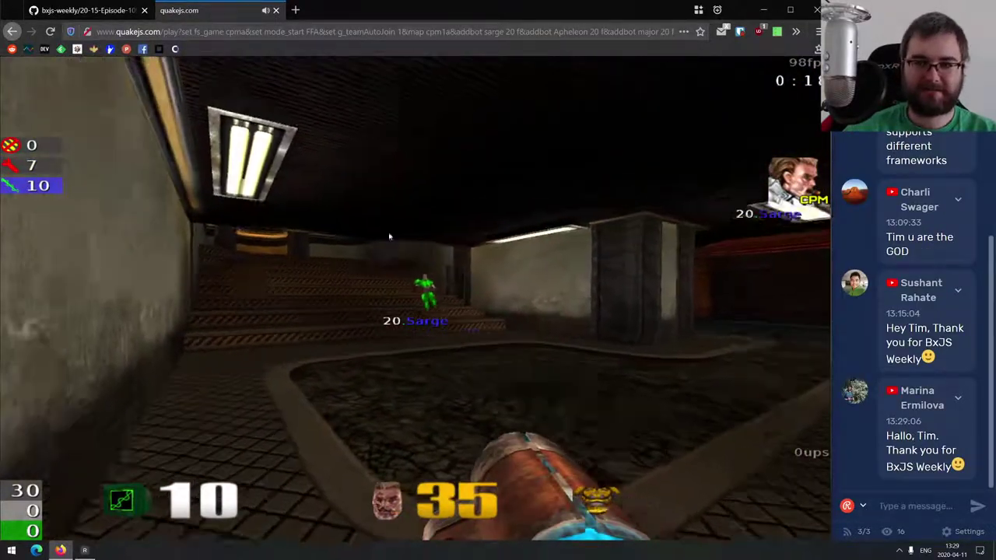
pyautogui.press('w')
# Step: Close QuakeJS, zoom the link list to 140%, and open the unverified.email article
pyautogui.click(277, 11)
pyautogui.hotkey('ctrl', '+')
pyautogui.scroll(2, 342, 248)
pyautogui.scroll(-2, 337, 255)
pyautogui.middleClick(123, 393)
# Step: Switch to the unverified.email announcement tab and begin reading the article
pyautogui.click(214, 11)
pyautogui.scroll(-2, 275, 179)
pyautogui.scroll(-3, 312, 207)
pyautogui.scroll(-1, 324, 215)
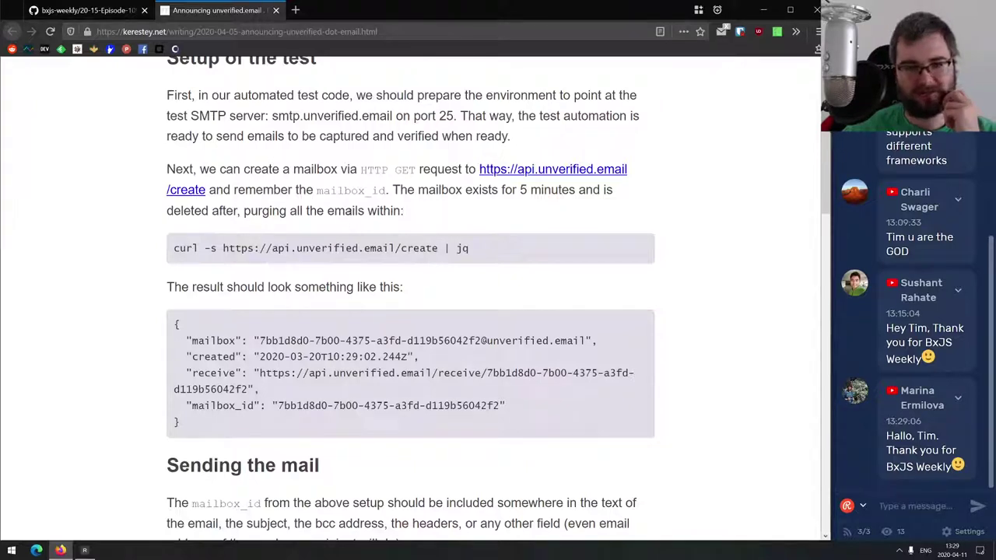
# Step: Highlight the curl command, the example mailbox address and its id, and the receive URL
pyautogui.moveTo(292, 249); pyautogui.dragTo(470, 249)
pyautogui.click(470, 249)
pyautogui.scroll(-2, 552, 266)
pyautogui.moveTo(259, 266); pyautogui.dragTo(585, 266)
pyautogui.doubleClick(276, 267)
pyautogui.moveTo(526, 266); pyautogui.dragTo(585, 266)
pyautogui.scroll(-2, 568, 264)
pyautogui.click(468, 247)
pyautogui.moveTo(259, 224); pyautogui.dragTo(248, 240)
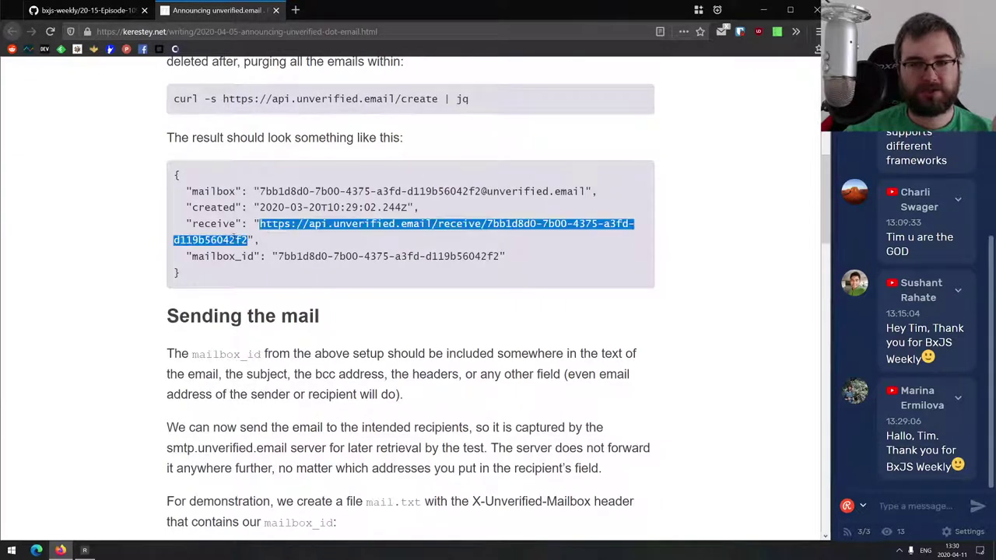
# Step: Read further down the article and highlight its list of alternatives
pyautogui.scroll(-2, 253, 282)
pyautogui.scroll(-4, 257, 280)
pyautogui.scroll(-2, 272, 277)
pyautogui.scroll(-1, 277, 276)
pyautogui.scroll(-1, 284, 274)
pyautogui.scroll(-1, 295, 276)
pyautogui.scroll(-2, 295, 273)
pyautogui.scroll(-4, 296, 274)
pyautogui.scroll(-3, 298, 277)
pyautogui.scroll(-1, 303, 283)
pyautogui.moveTo(162, 382); pyautogui.dragTo(600, 445)
pyautogui.click(600, 445)
# Step: Jump back to the top of the article and skim its opening again
pyautogui.press('Home')
pyautogui.scroll(-3, 558, 228)
pyautogui.scroll(-4, 443, 232)
pyautogui.scroll(7, 444, 232)
# Step: Close the article and scroll through the episode 109 link list
pyautogui.hotkey('ctrl', 'w')
pyautogui.scroll(10, 397, 260)
pyautogui.scroll(-1, 397, 260)
pyautogui.scroll(-4, 397, 259)
pyautogui.scroll(-2, 397, 258)
pyautogui.scroll(-5, 394, 243)
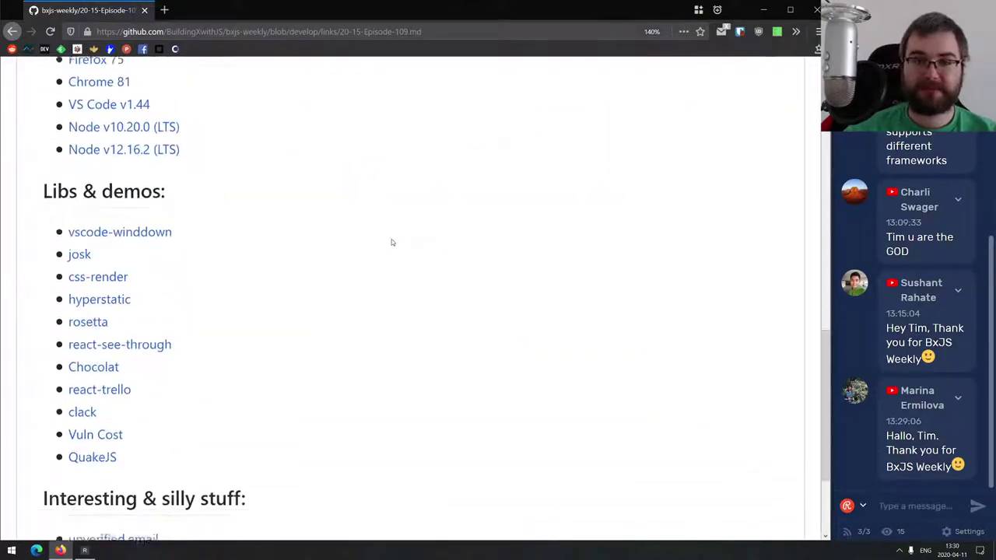
pyautogui.scroll(-2, 391, 242)
pyautogui.scroll(3, 391, 242)
pyautogui.scroll(2, 391, 242)
pyautogui.scroll(3, 391, 242)
pyautogui.scroll(1, 391, 242)
pyautogui.scroll(3, 405, 244)
pyautogui.scroll(1, 406, 243)
pyautogui.scroll(2, 407, 244)
# Step: Open pull request #81 in a new tab and view its added episode 109 file
pyautogui.middleClick(204, 106)
pyautogui.click(210, 10)
pyautogui.click(207, 315)
pyautogui.scroll(-5, 214, 297)
pyautogui.click(232, 135)
pyautogui.scroll(-1, 243, 171)
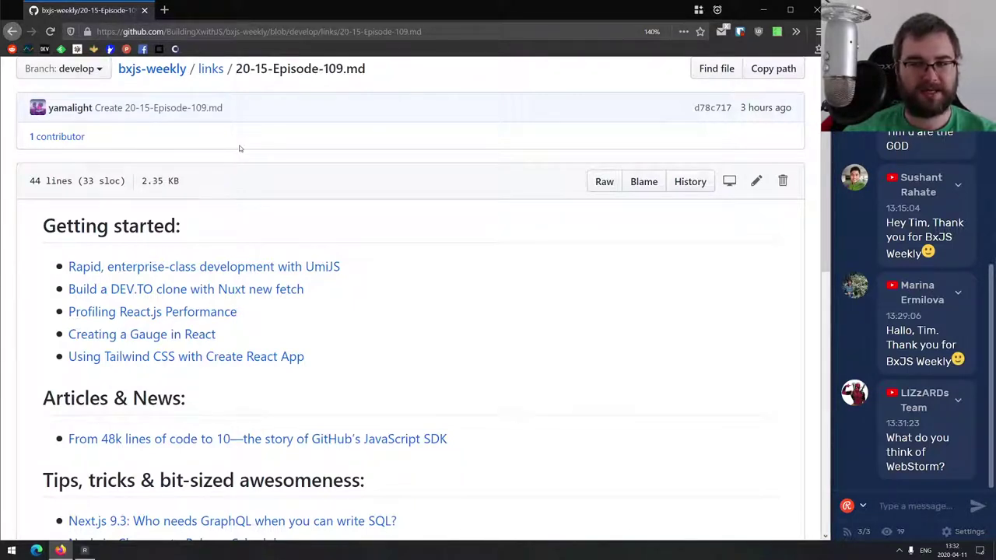
pyautogui.scroll(-2, 348, 202)
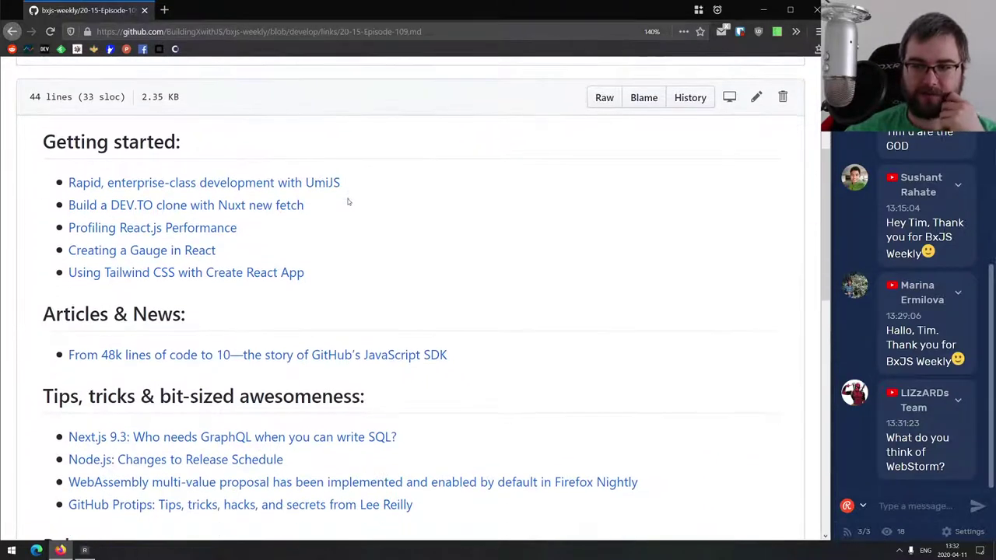
pyautogui.scroll(-1, 320, 189)
pyautogui.scroll(-2, 321, 188)
pyautogui.scroll(-5, 323, 187)
pyautogui.scroll(-8, 324, 183)
pyautogui.scroll(15, 323, 183)
pyautogui.scroll(-5, 330, 167)
pyautogui.scroll(-2, 311, 159)
pyautogui.moveTo(832, 197); pyautogui.dragTo(808, 198)
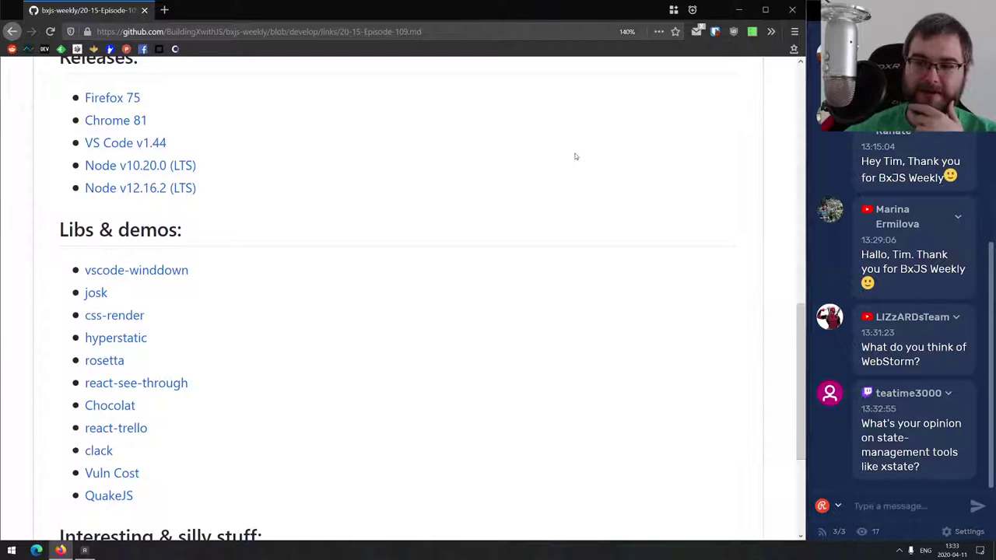
pyautogui.scroll(5, 580, 157)
pyautogui.scroll(3, 584, 157)
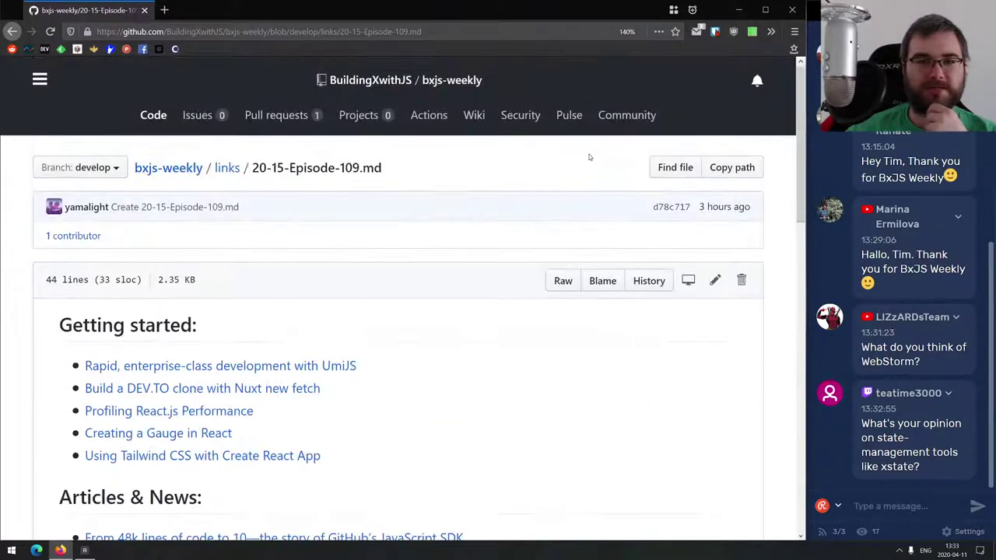
pyautogui.scroll(-3, 589, 157)
pyautogui.scroll(3, 589, 157)
pyautogui.hotkey('ctrl', '-')
pyautogui.scroll(-6, 588, 146)
pyautogui.scroll(-4, 588, 146)
pyautogui.hotkey('ctrl', '+')
pyautogui.scroll(4, 587, 161)
pyautogui.scroll(4, 587, 161)
pyautogui.scroll(3, 587, 160)
pyautogui.scroll(2, 586, 160)
pyautogui.scroll(-2, 587, 160)
pyautogui.scroll(2, 335, 166)
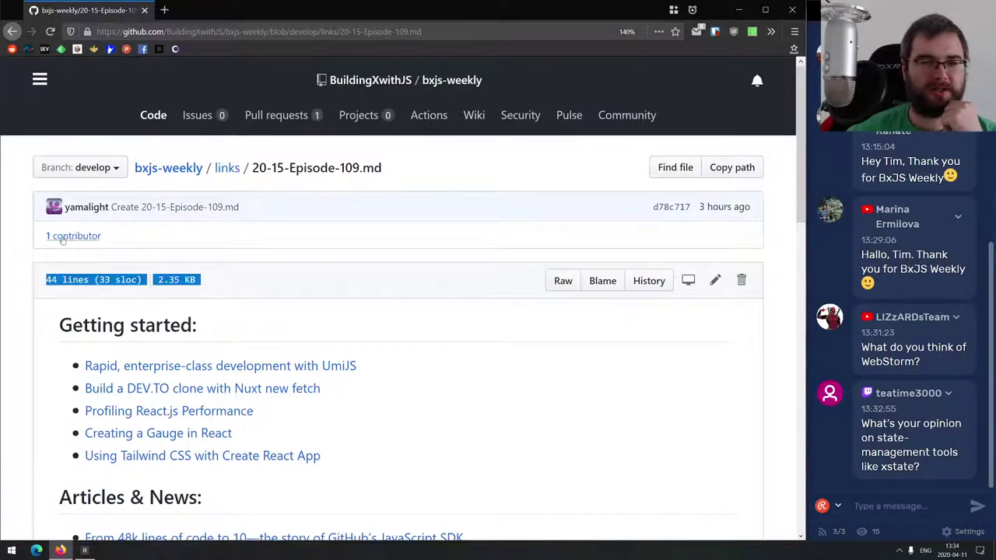